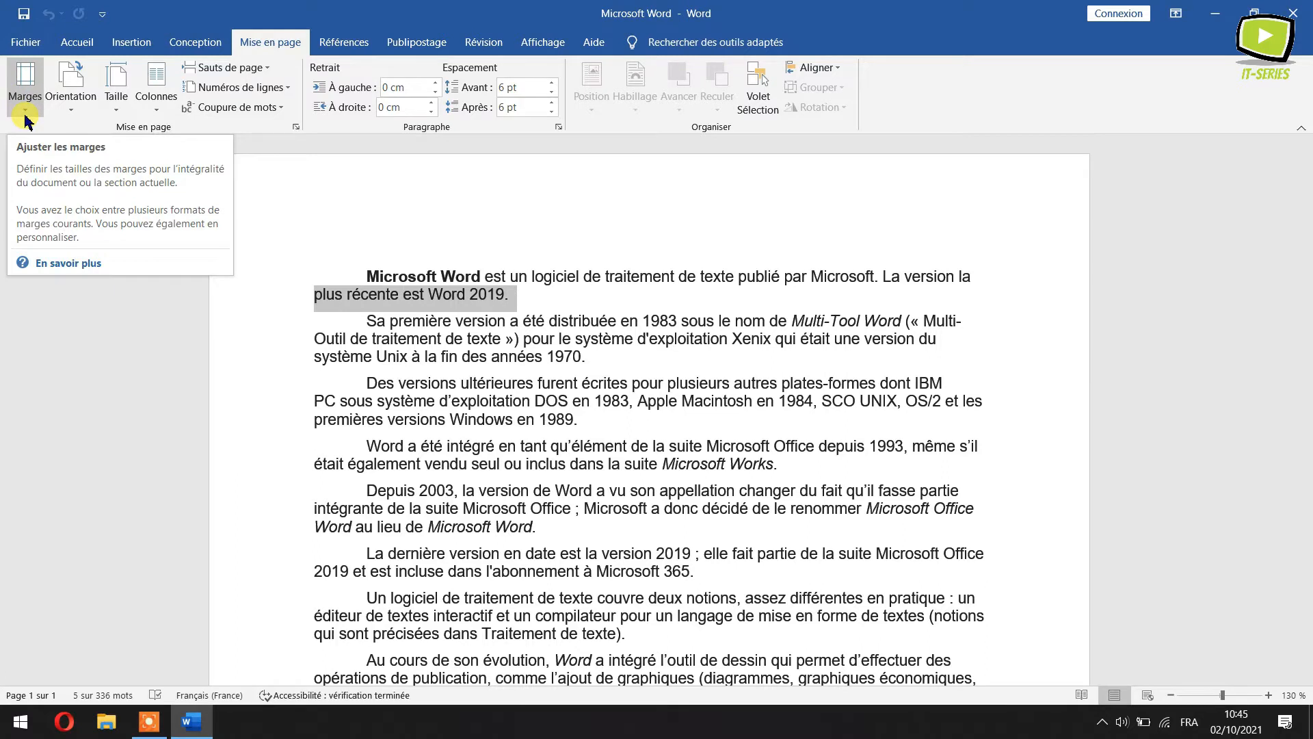
# Step: Try the Étroites margin preset on the document, followed by the Moyennes preset
pyautogui.click(25, 117)
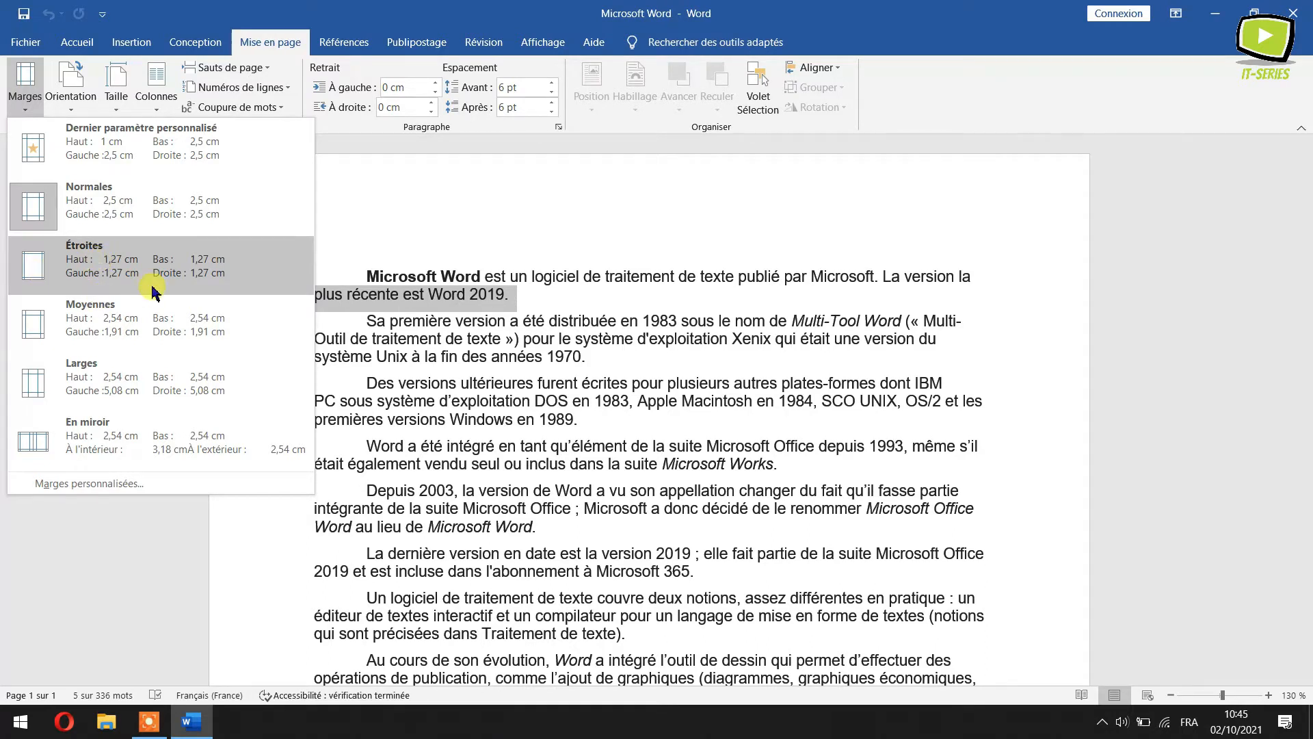
pyautogui.click(109, 266)
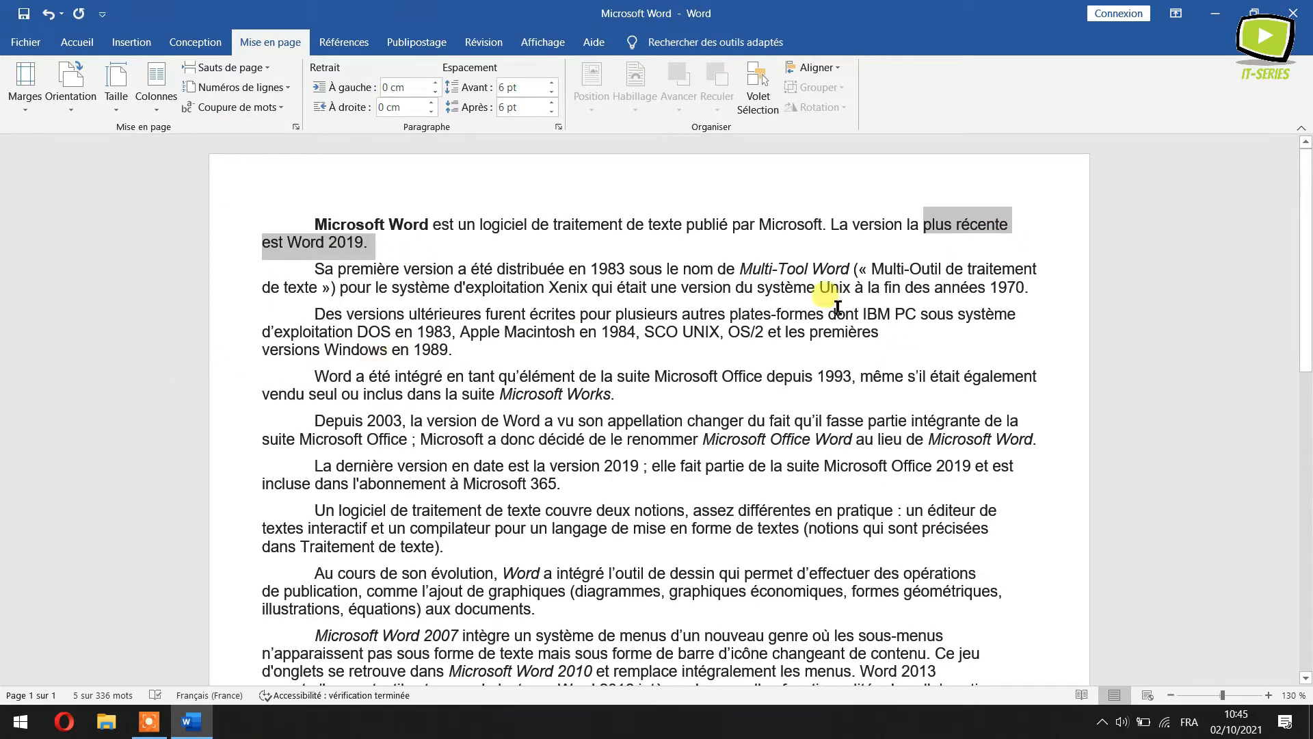
pyautogui.click(27, 96)
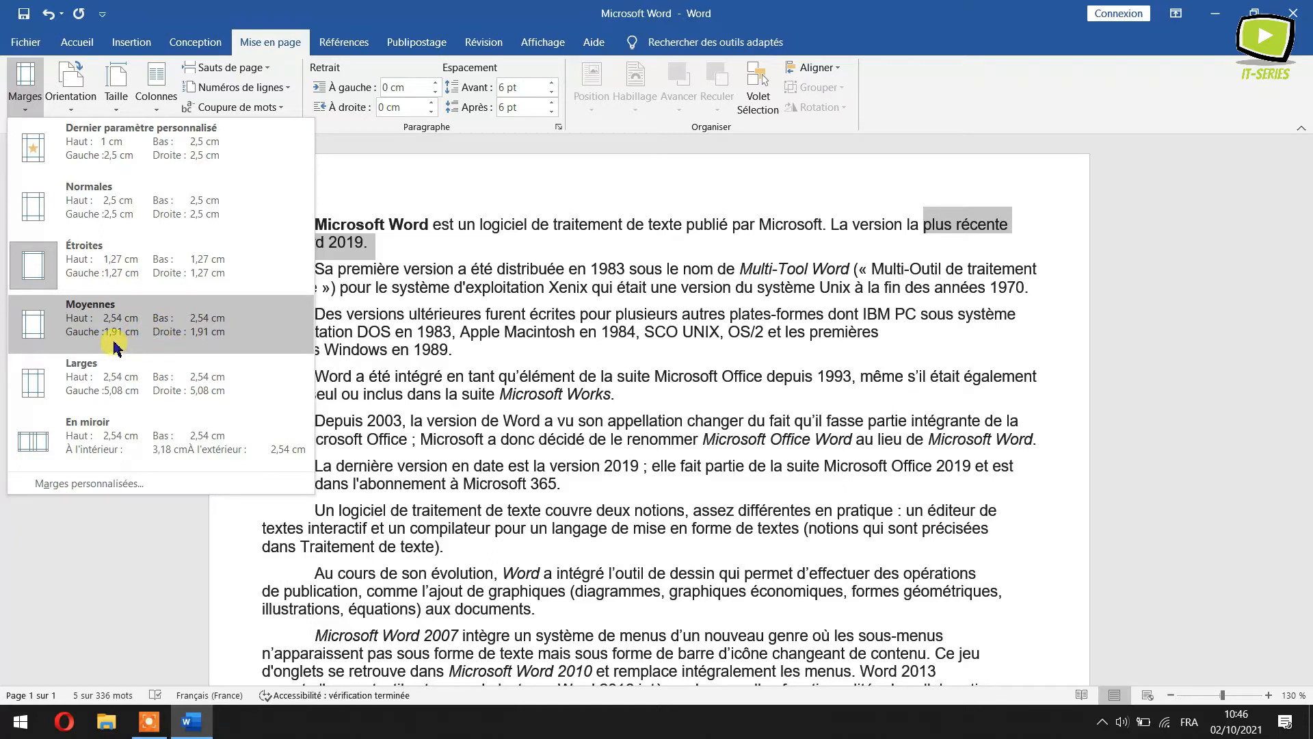
pyautogui.click(63, 329)
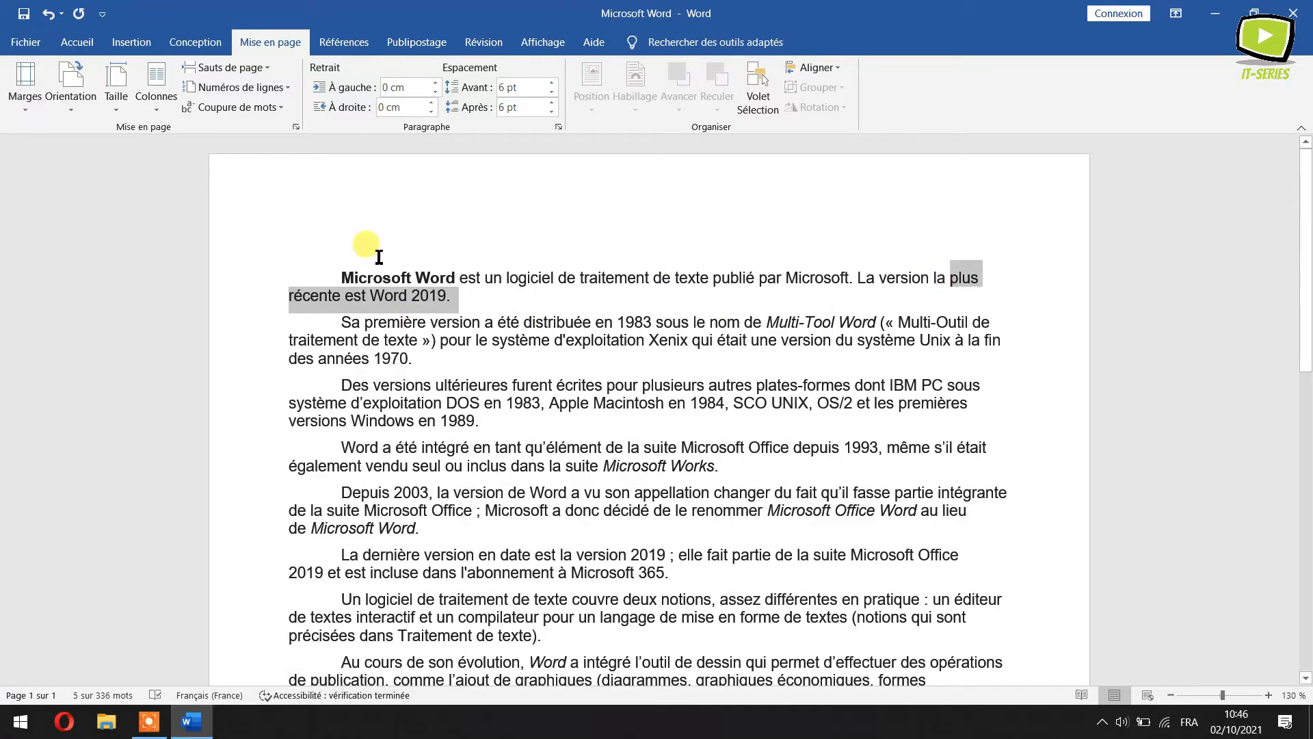
# Step: Try the Larges margin preset on the document, followed by the En miroir preset
pyautogui.click(30, 103)
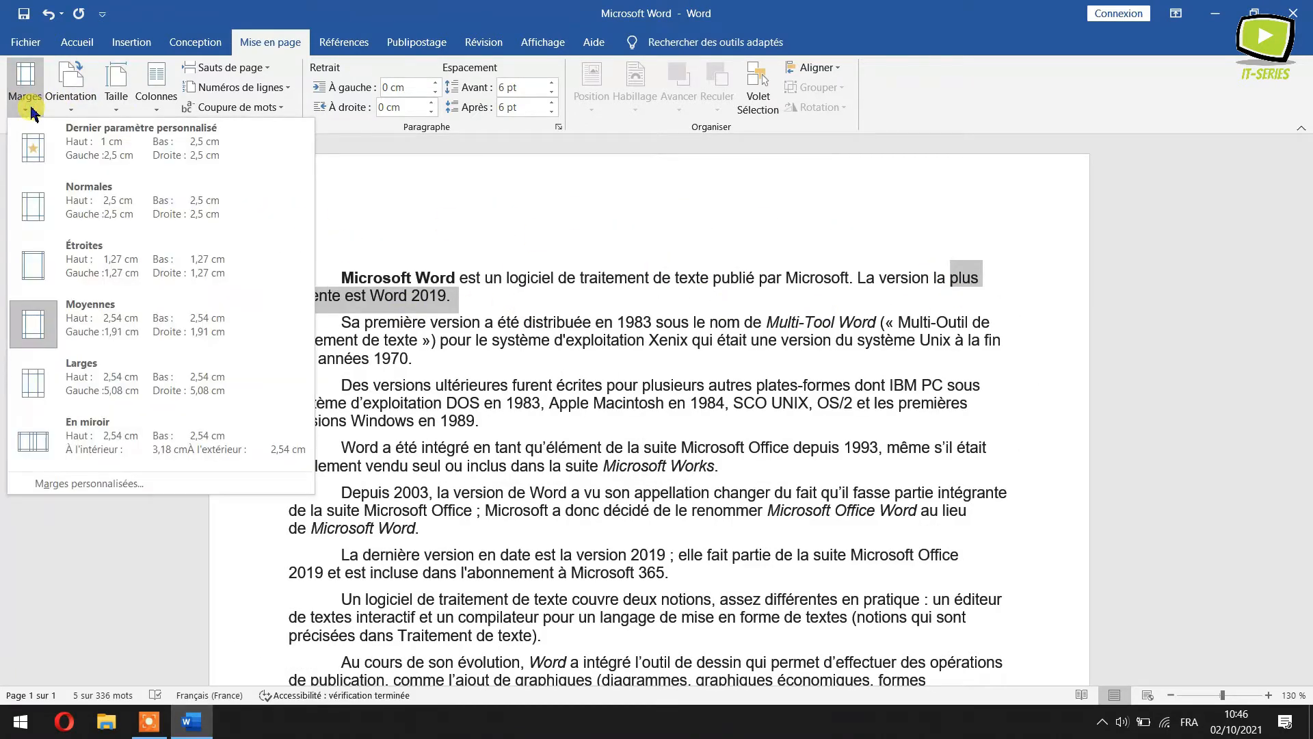
pyautogui.click(65, 379)
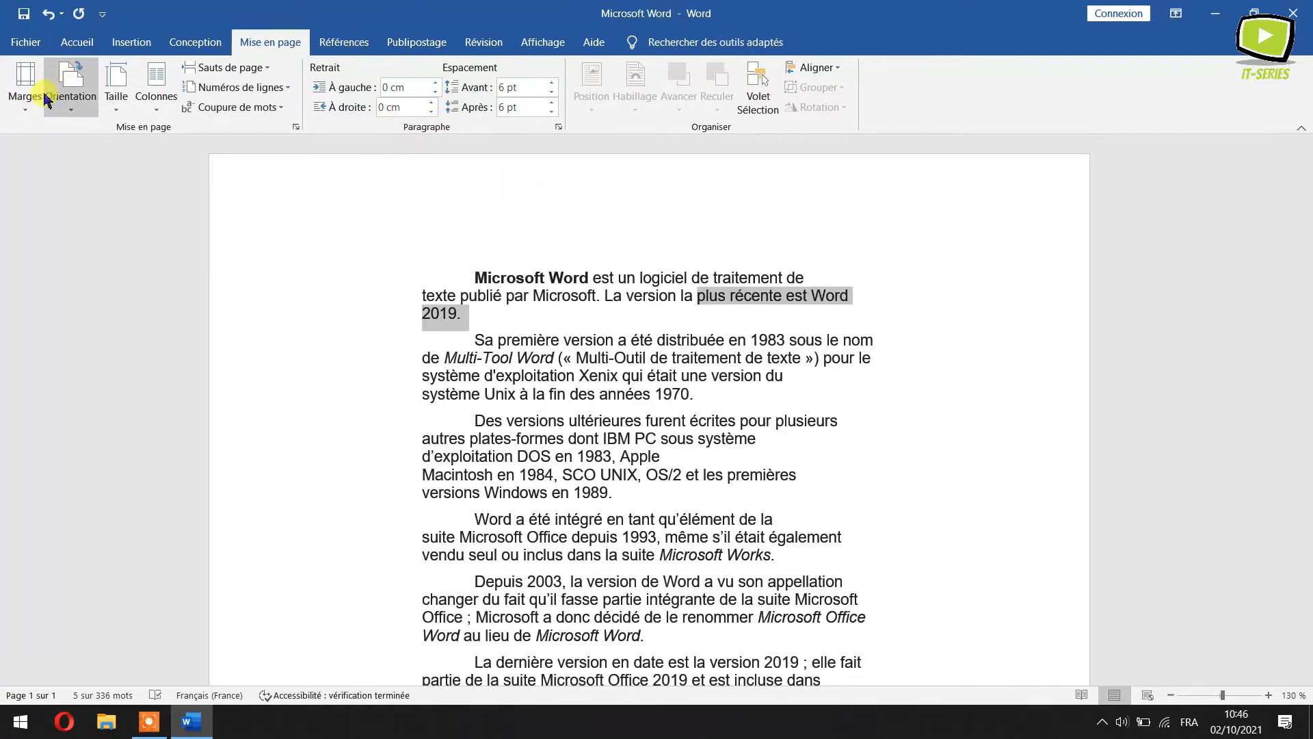
pyautogui.click(25, 103)
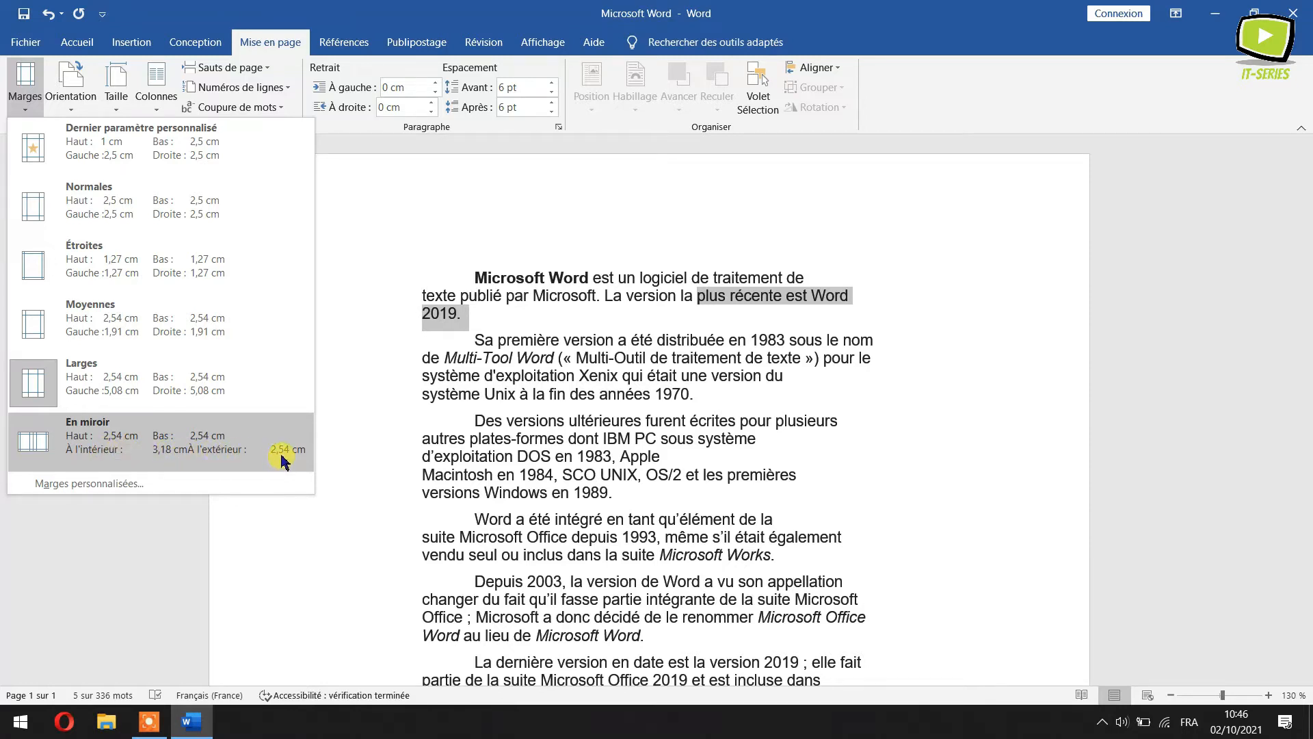
pyautogui.click(231, 456)
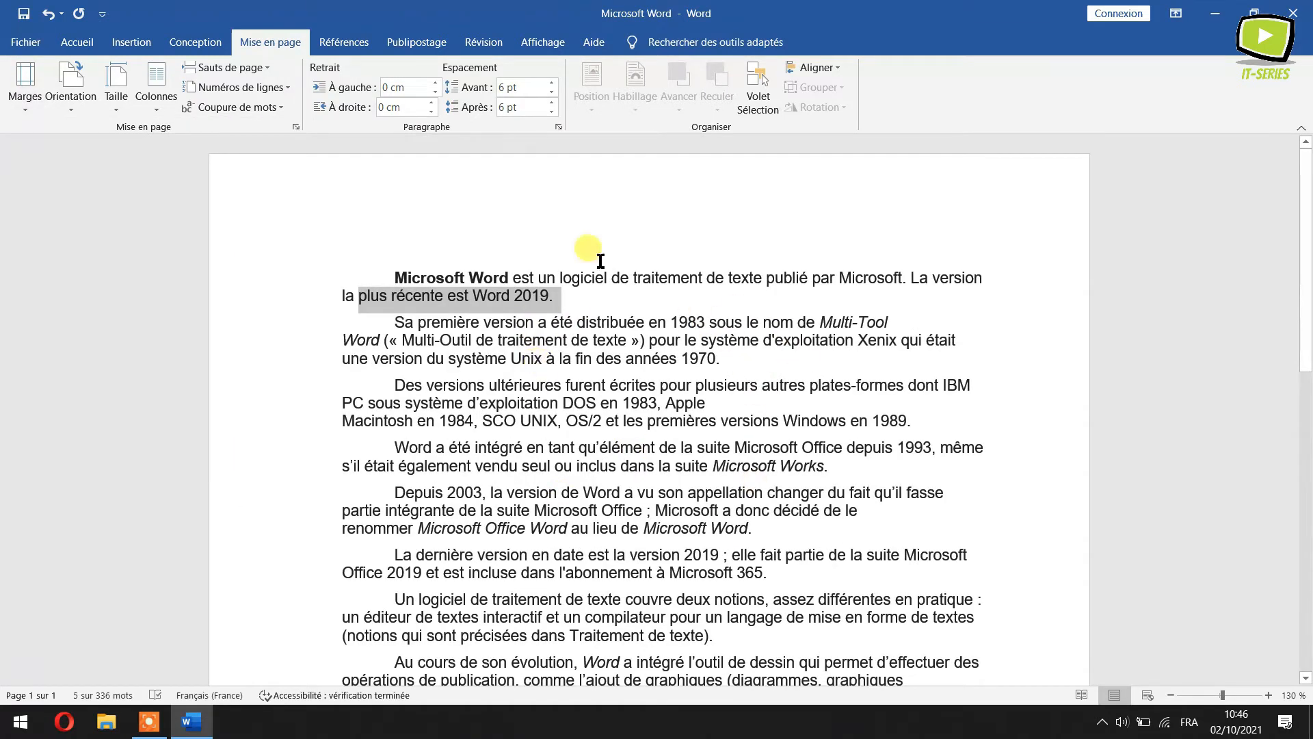
# Step: Display the horizontal and vertical rulers around the document
pyautogui.click(542, 44)
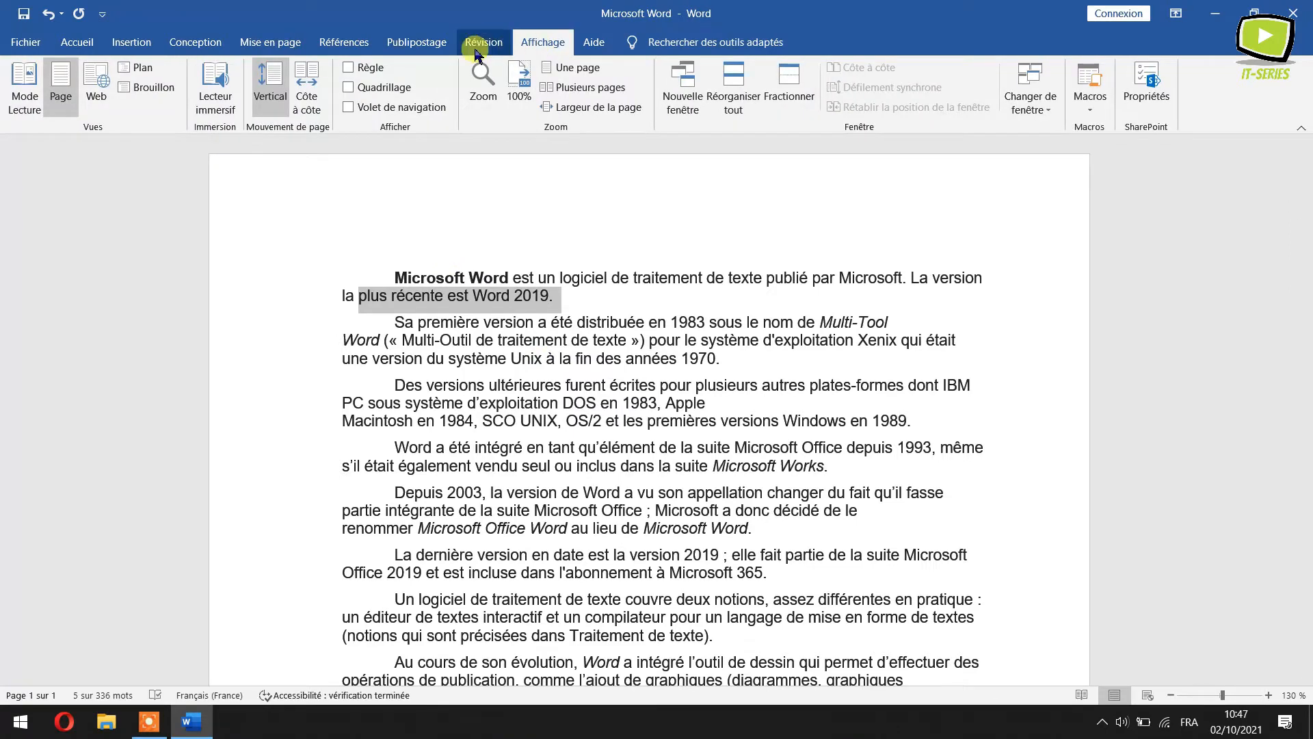
pyautogui.click(348, 67)
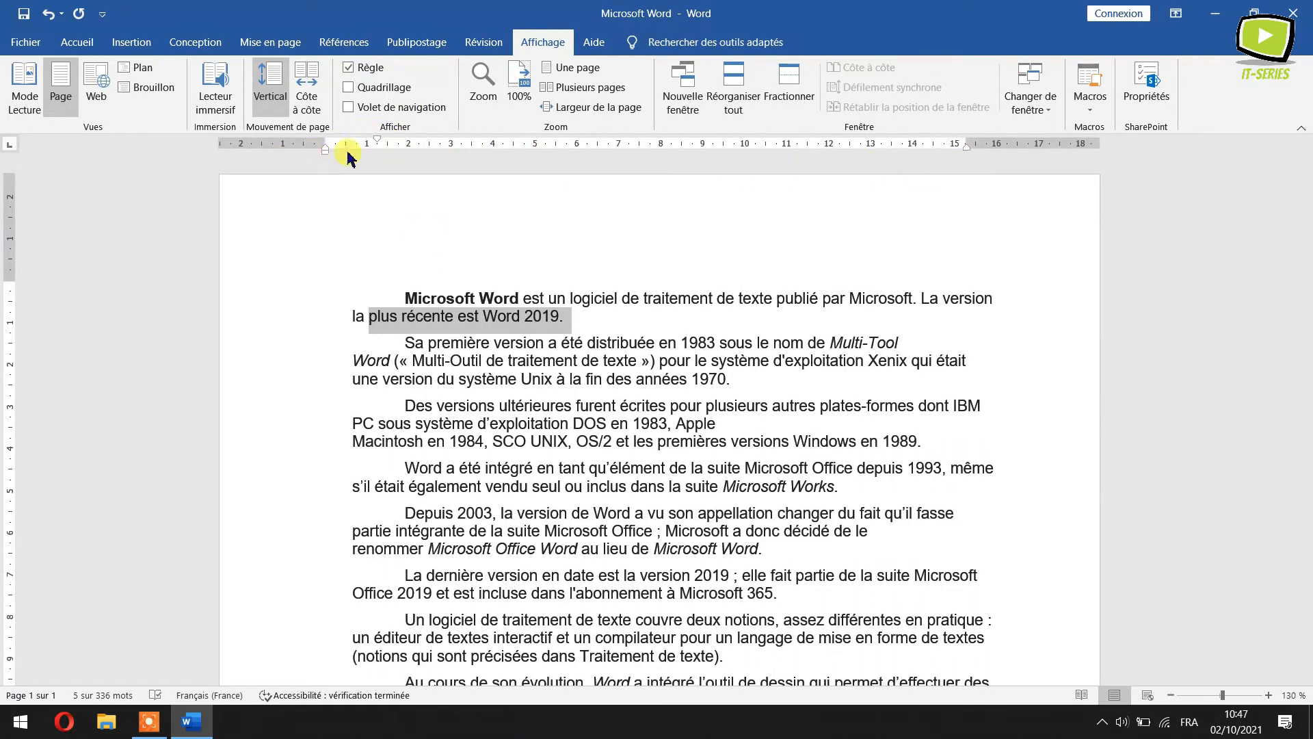
# Step: Compare the Normales and Étroites margin presets against the rulers by applying each to the document
pyautogui.click(263, 42)
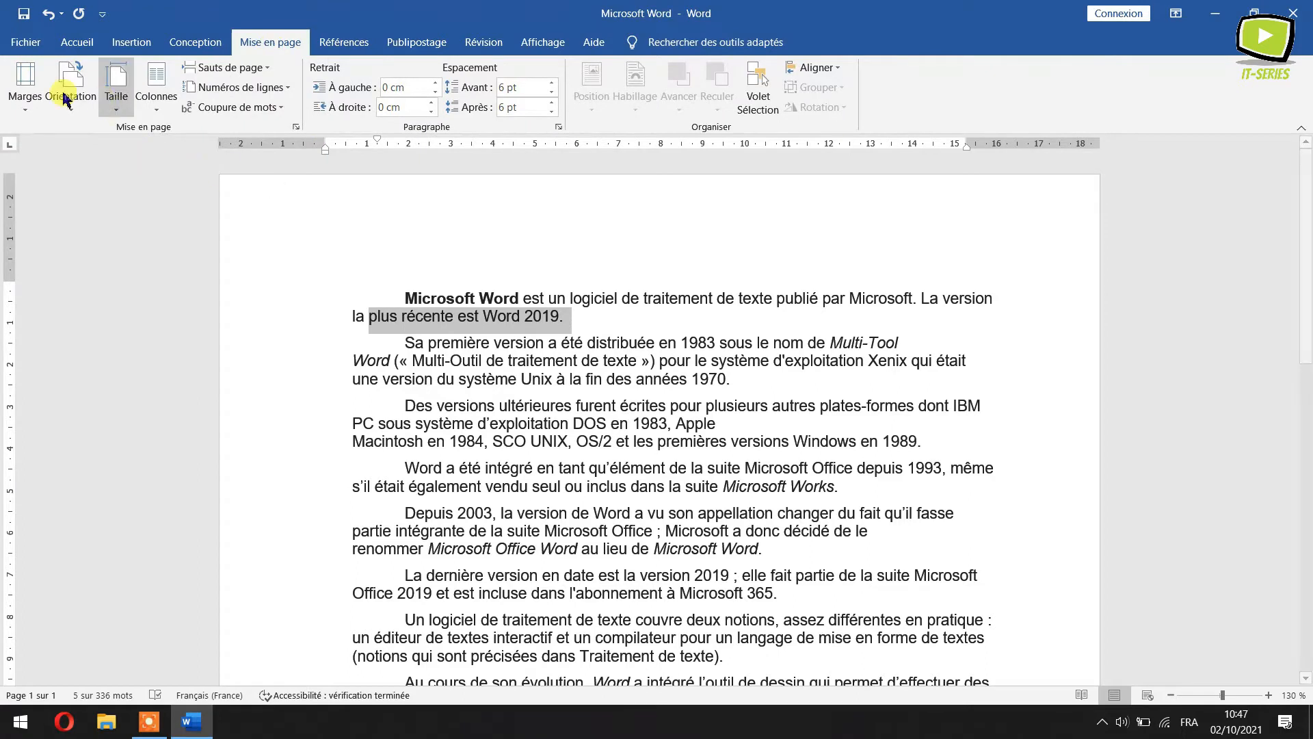
pyautogui.click(25, 85)
pyautogui.click(102, 198)
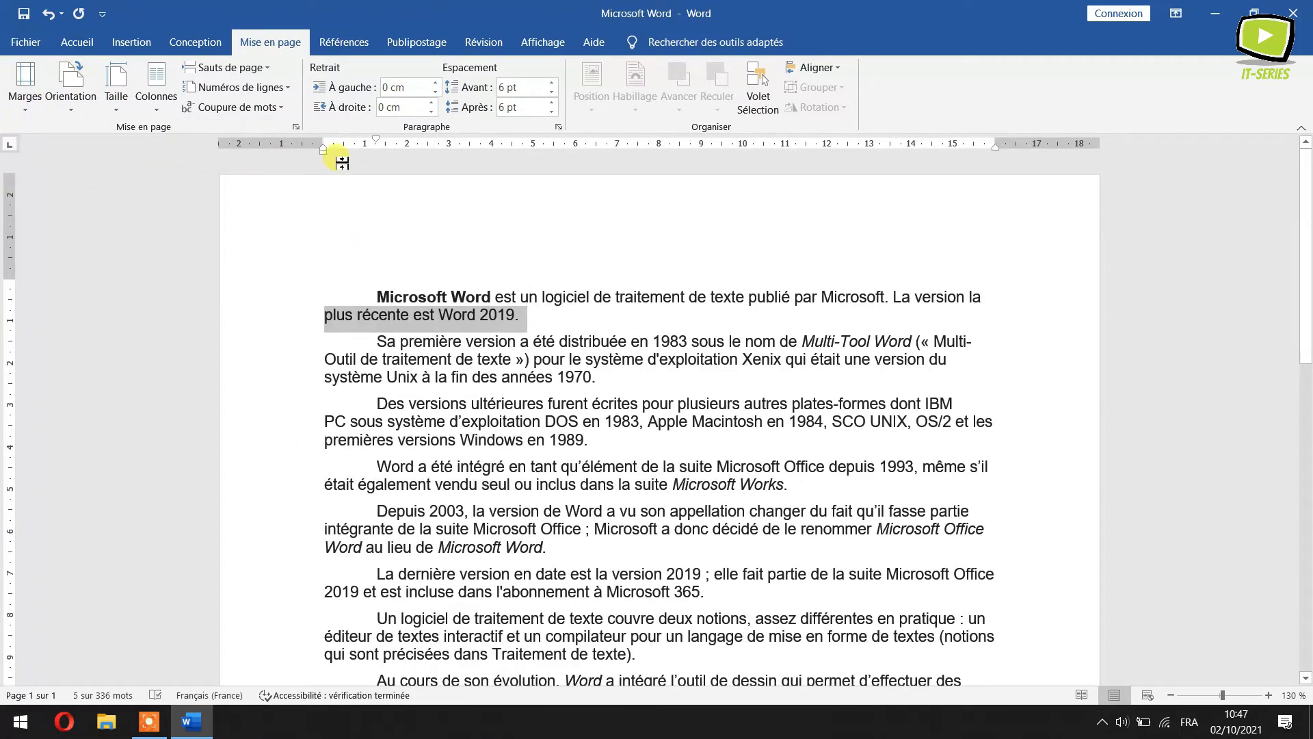
pyautogui.click(26, 87)
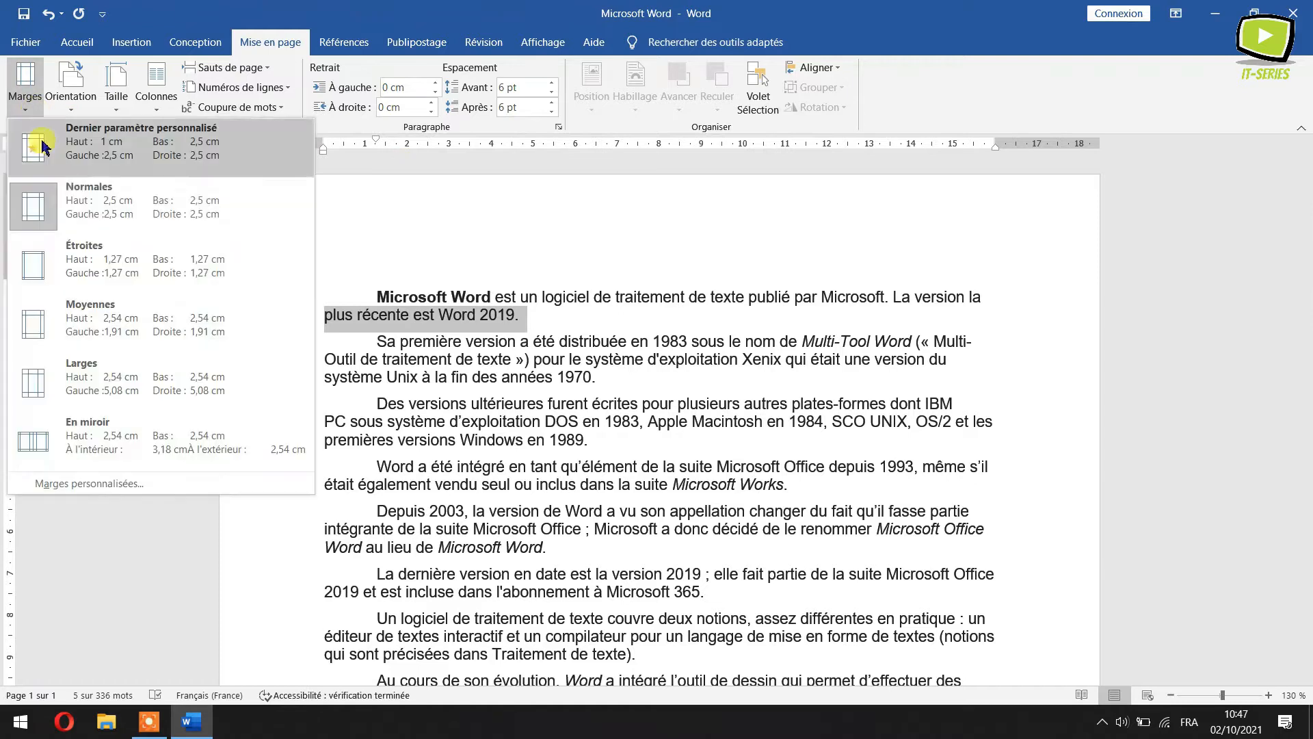
pyautogui.click(27, 264)
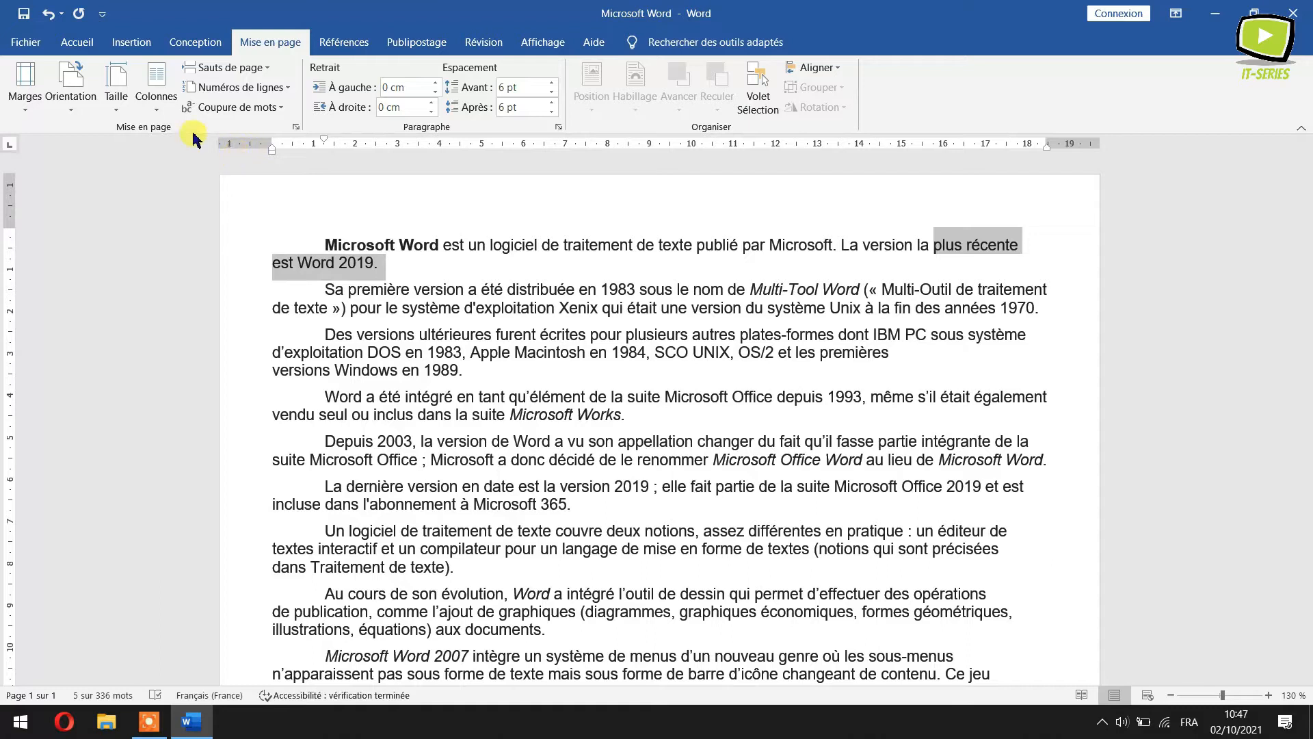
pyautogui.click(30, 102)
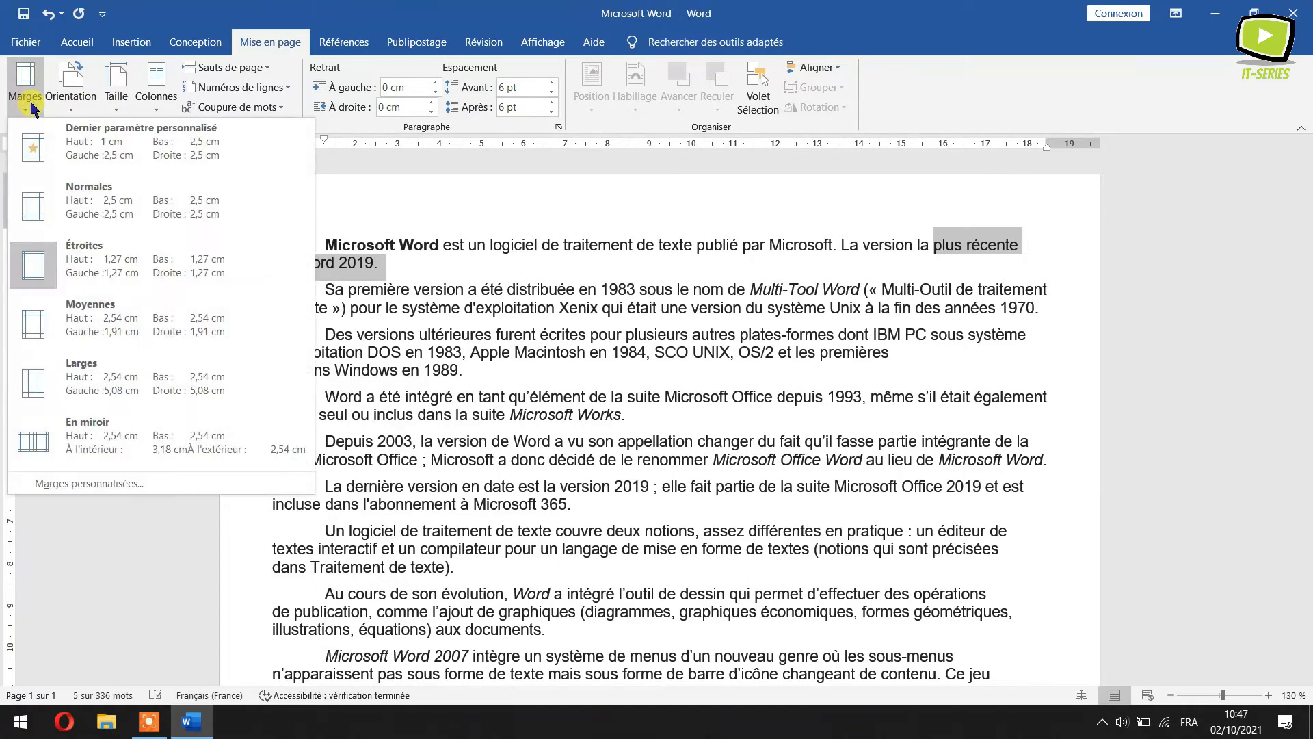
pyautogui.click(345, 189)
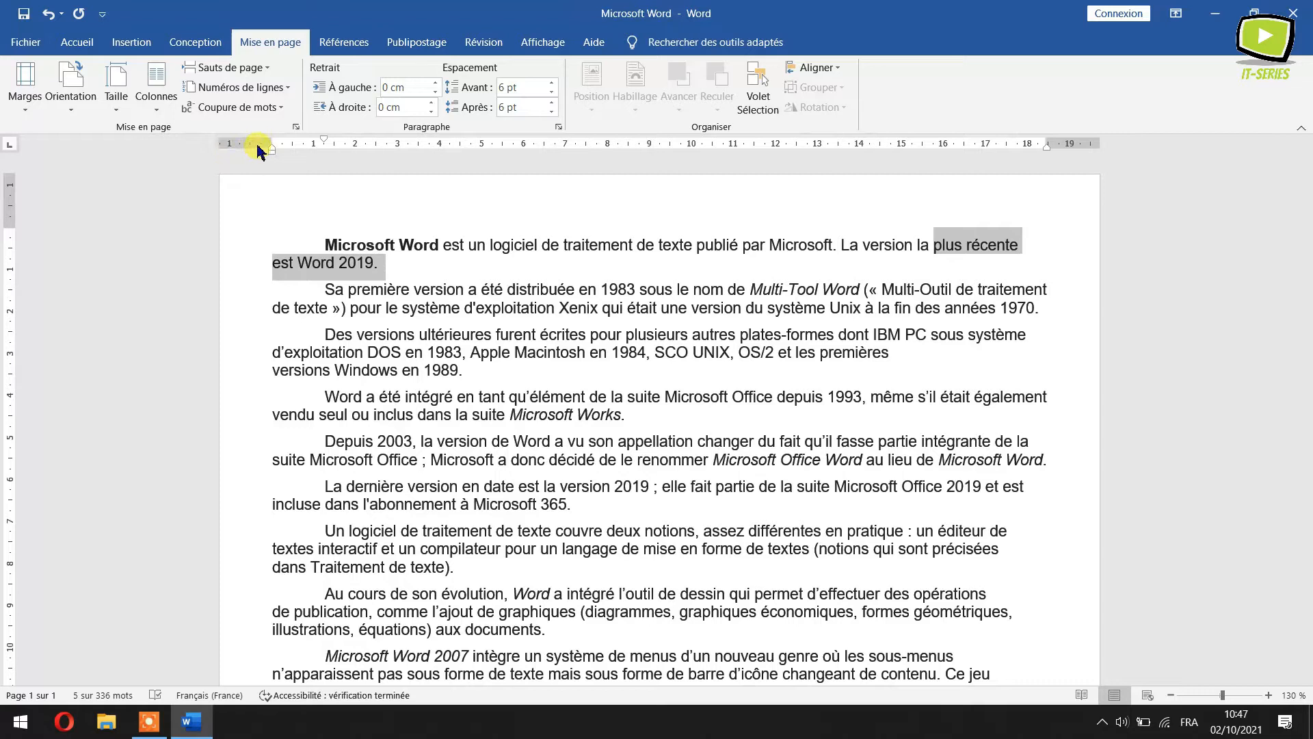
# Step: Switch the document back to the Normales margins and review the other preset values
pyautogui.click(26, 86)
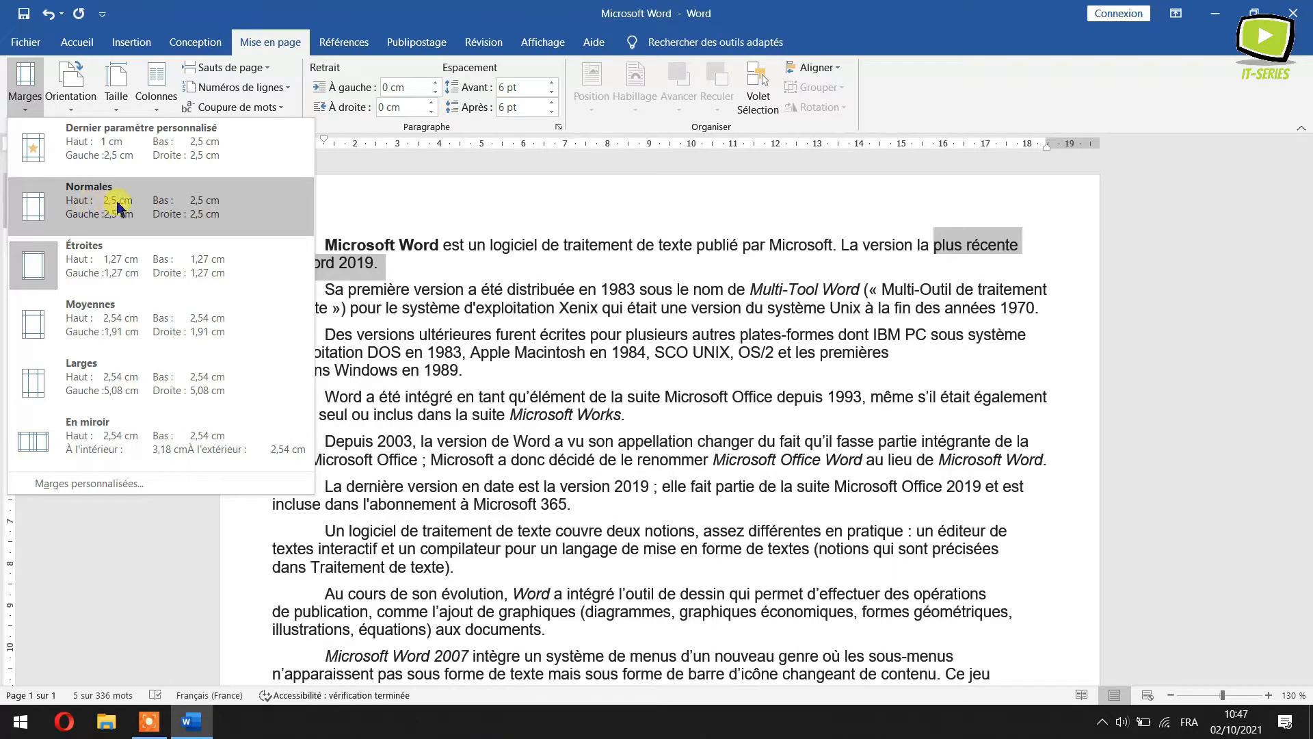
pyautogui.click(90, 205)
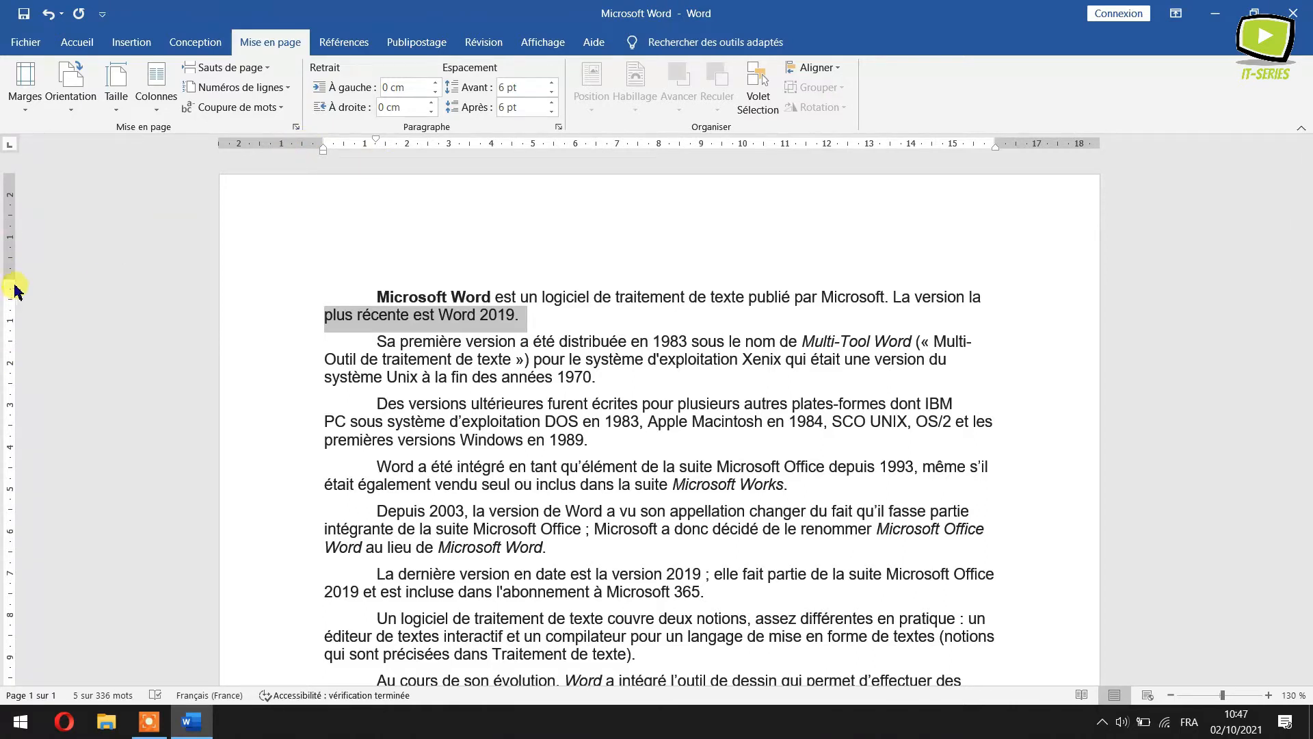
pyautogui.click(34, 115)
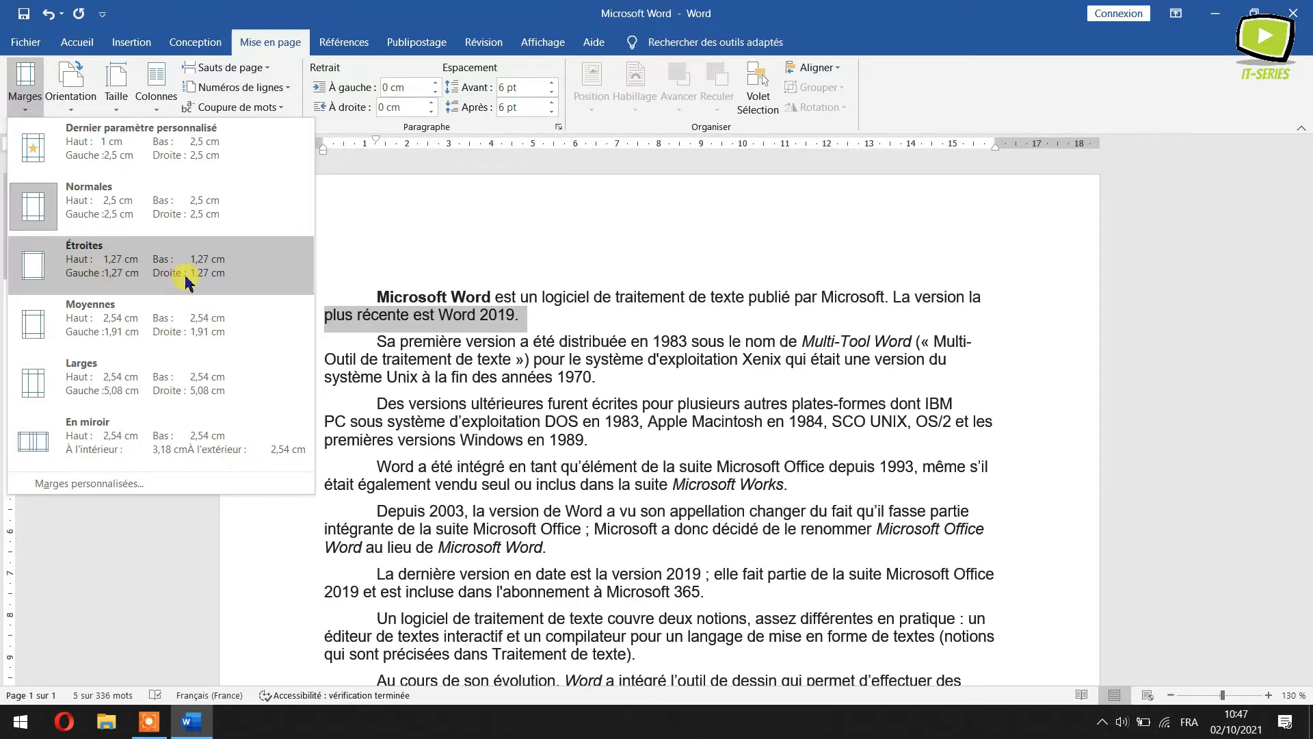
pyautogui.click(383, 238)
# Step: Apply the Étroites margins and replace them with the Moyennes preset to compare both on the rulers
pyautogui.click(37, 97)
pyautogui.click(80, 247)
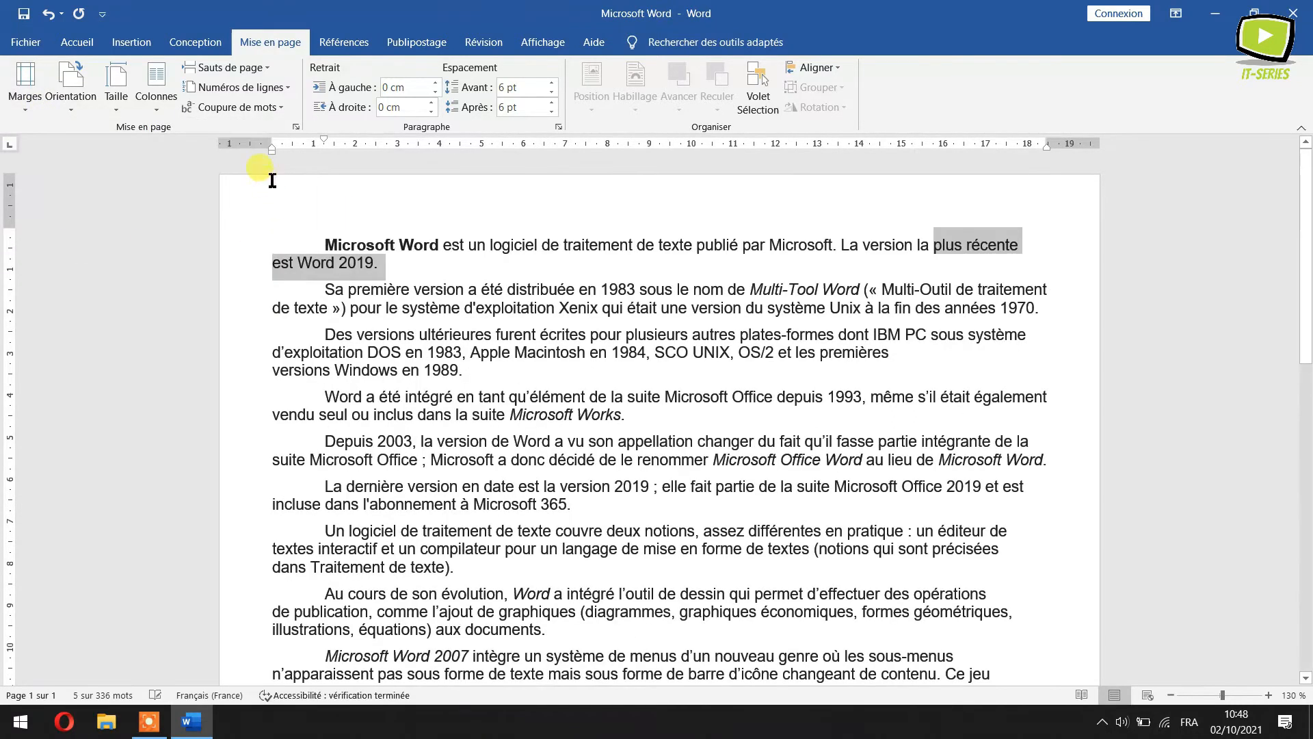
pyautogui.click(24, 86)
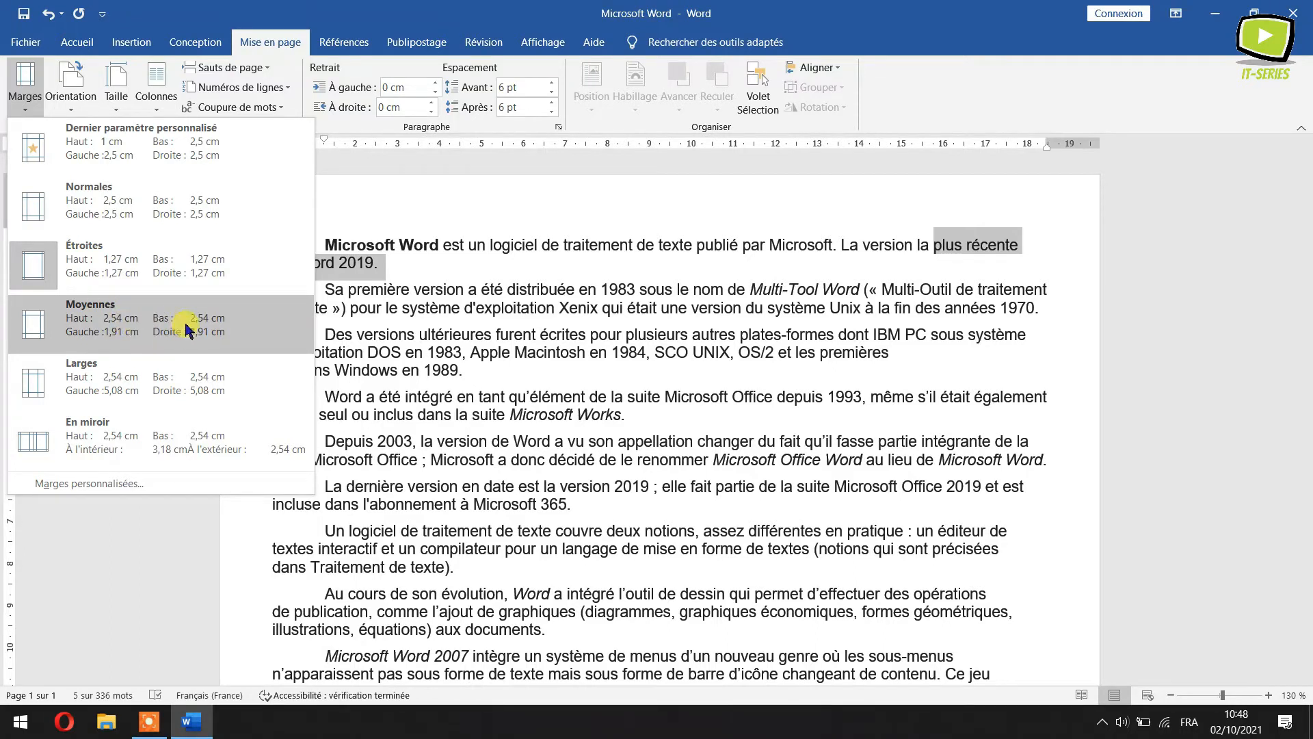
pyautogui.click(112, 334)
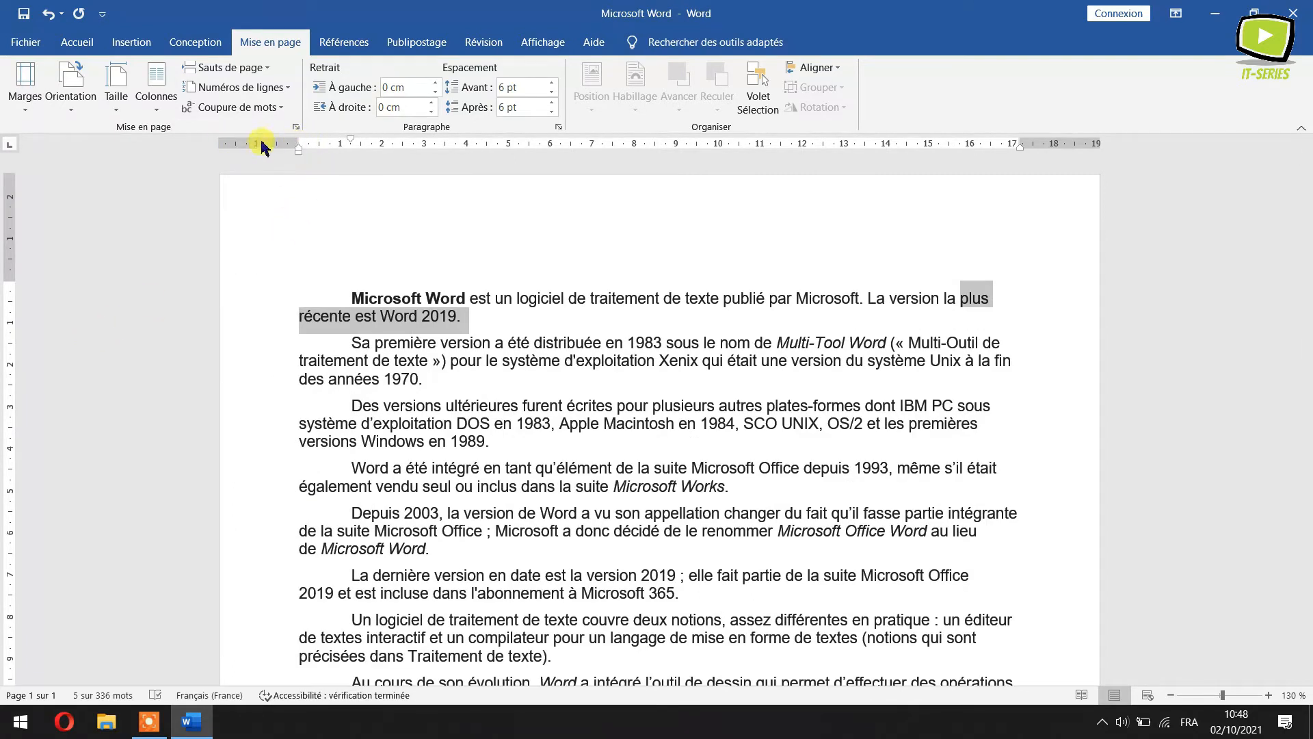
# Step: Try the Larges margin preset, and replace it with the En miroir preset
pyautogui.click(24, 106)
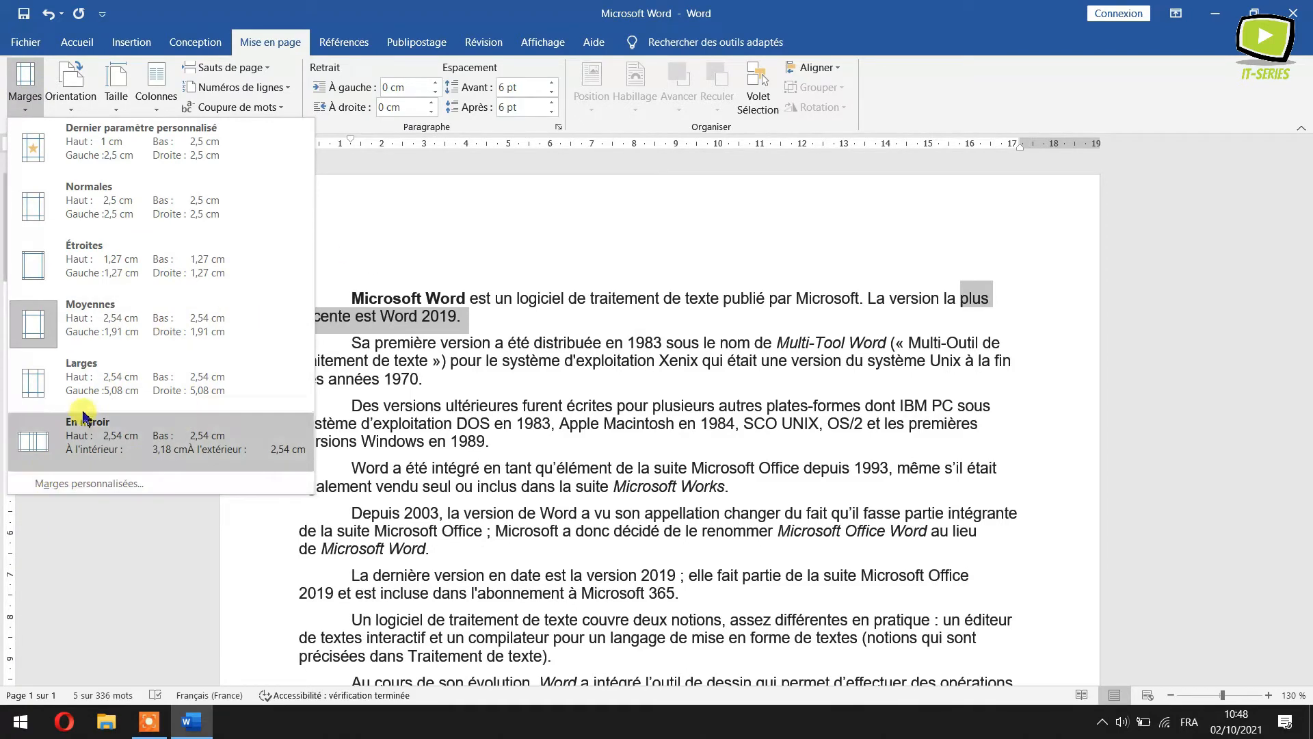
pyautogui.click(94, 385)
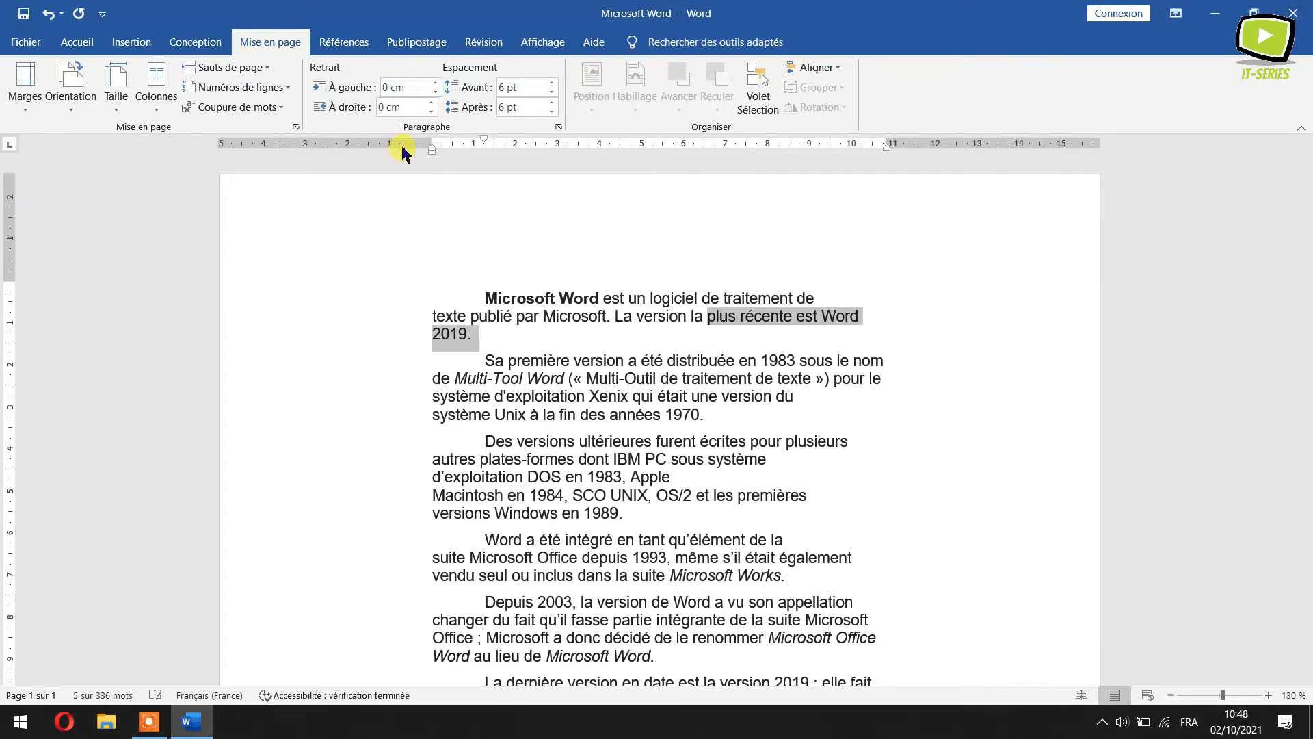
pyautogui.click(25, 110)
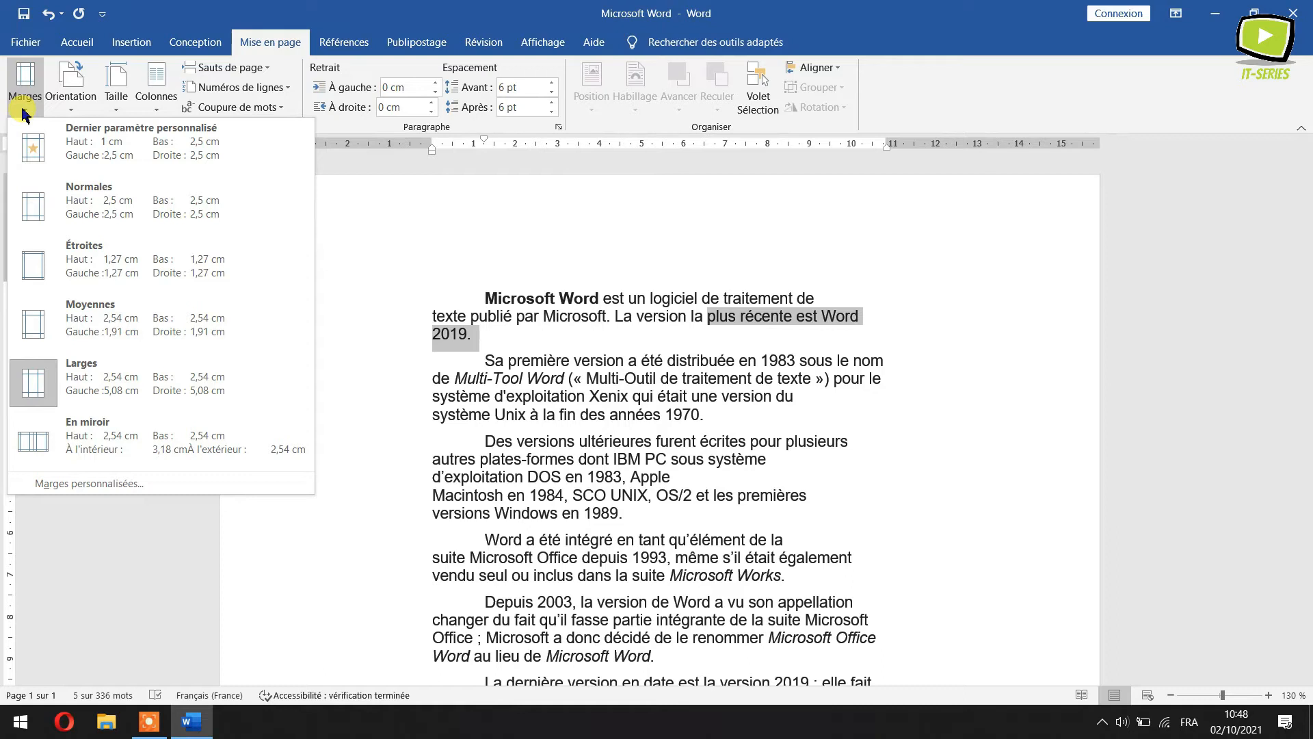
pyautogui.click(141, 446)
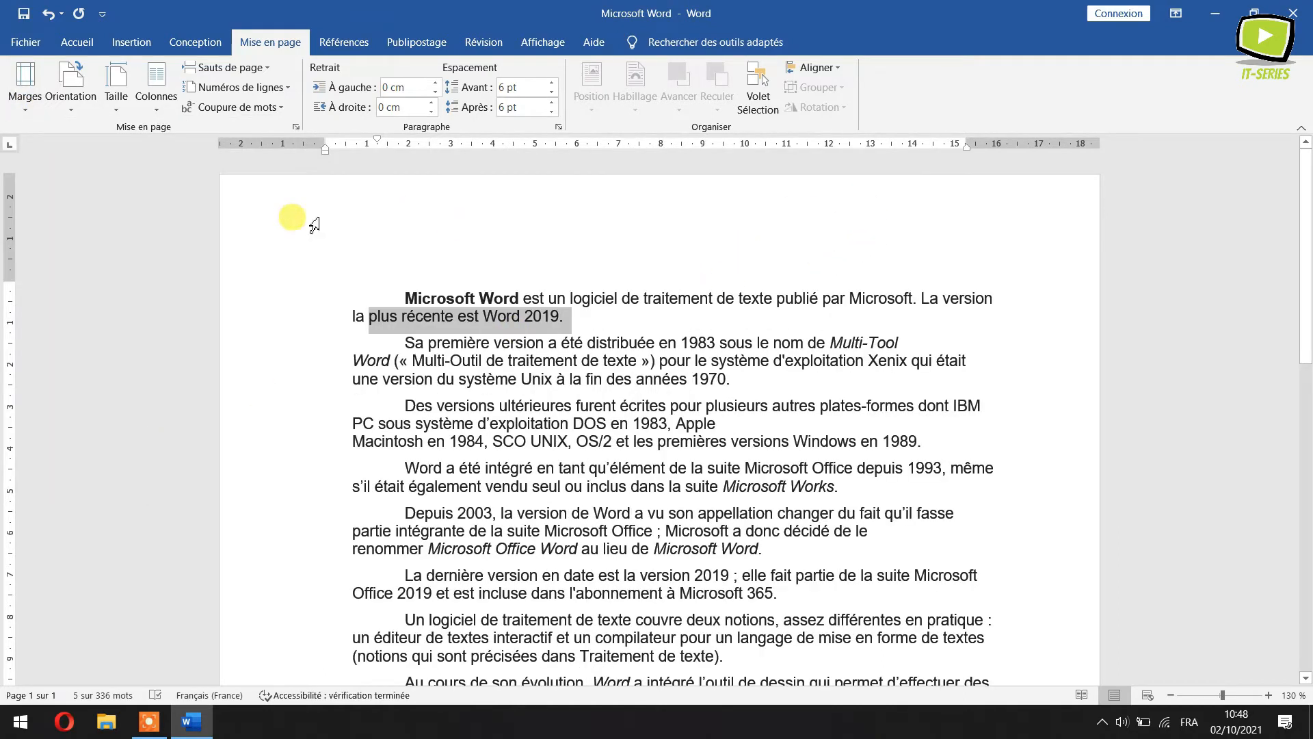
# Step: Set custom top and bottom margins of 4 cm for the whole document
pyautogui.click(30, 109)
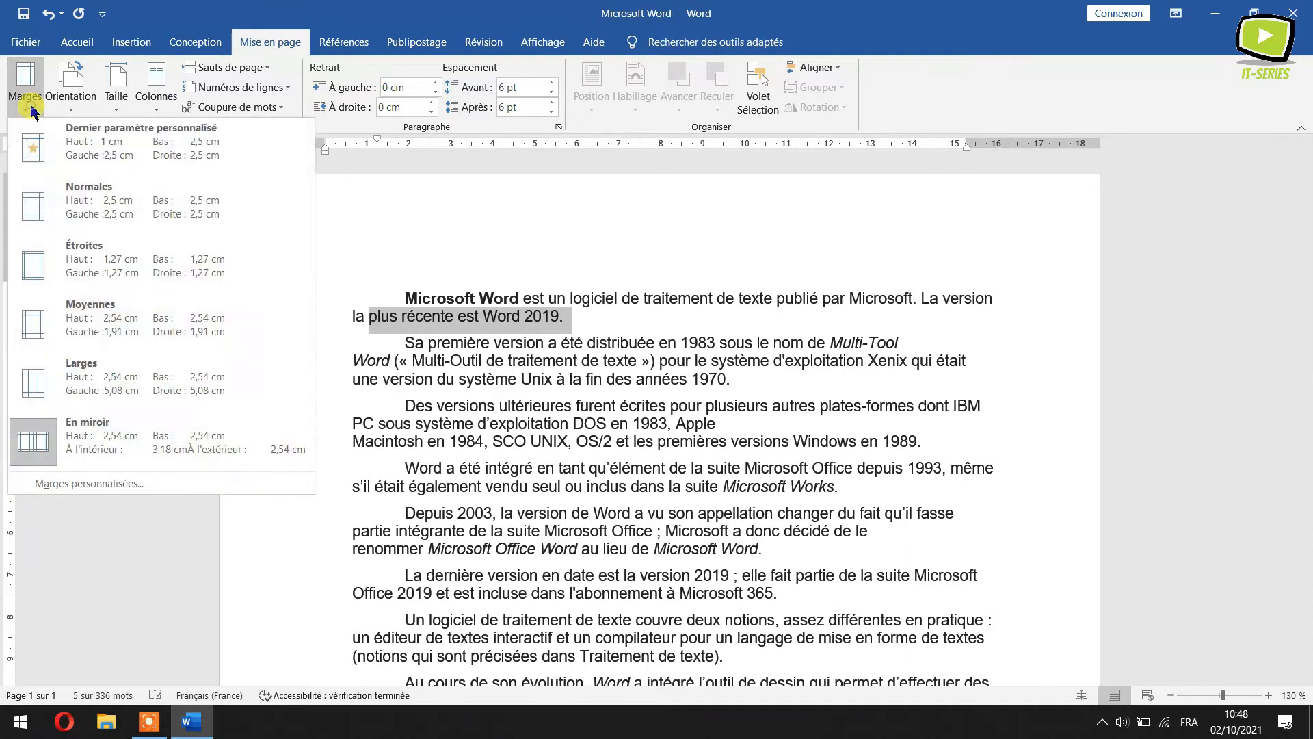
pyautogui.click(156, 483)
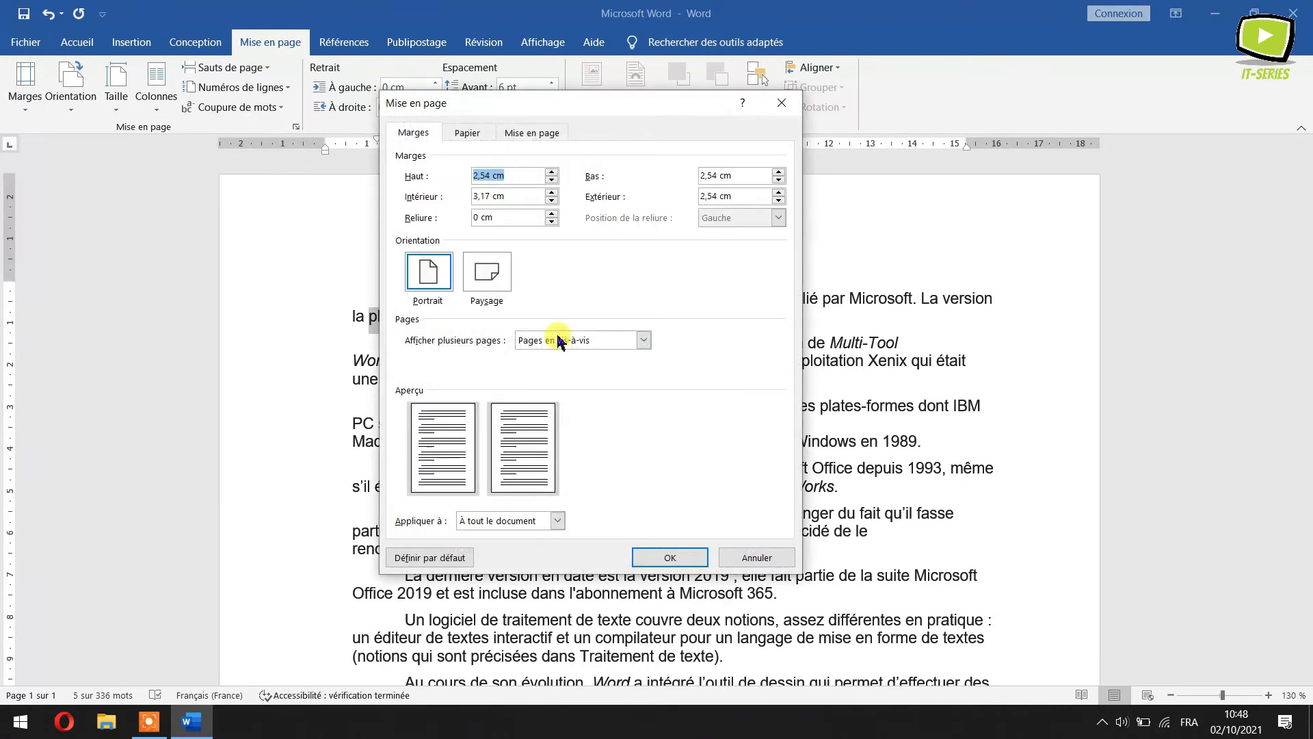
pyautogui.moveTo(621, 111); pyautogui.dragTo(785, 129)
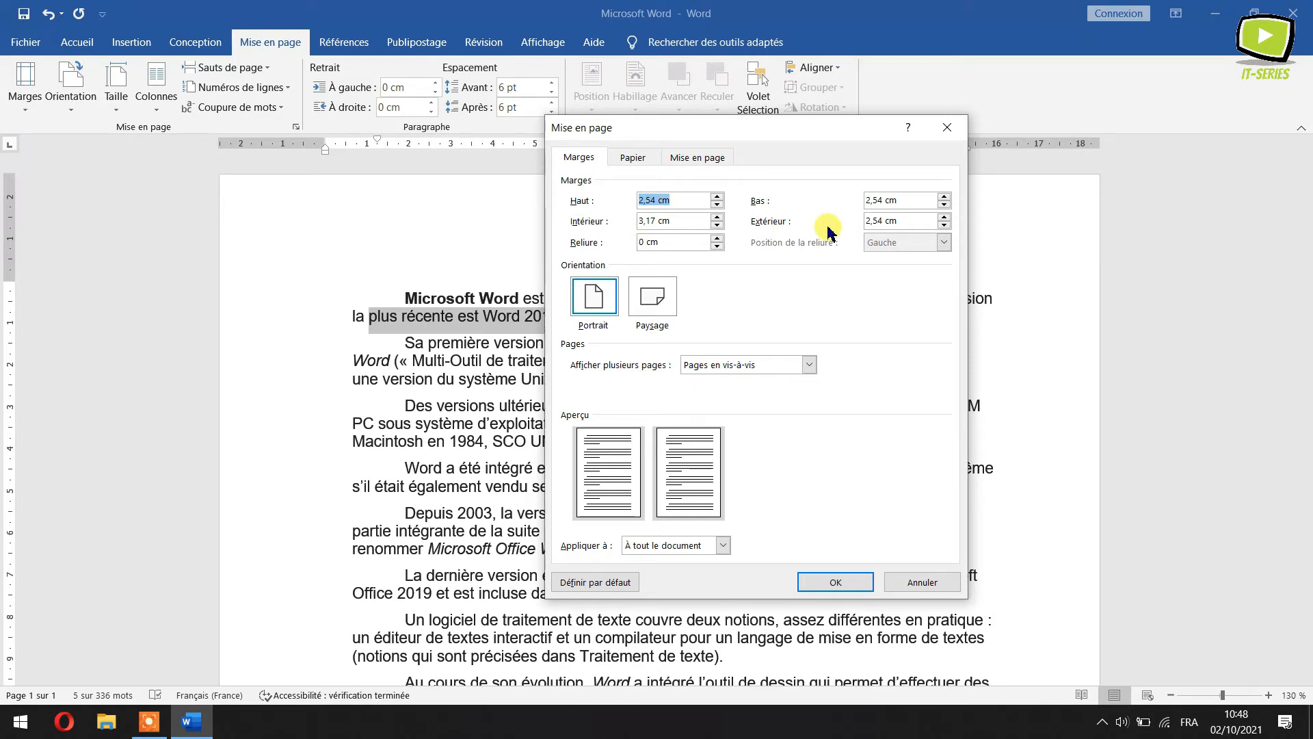
pyautogui.moveTo(798, 132); pyautogui.dragTo(858, 137)
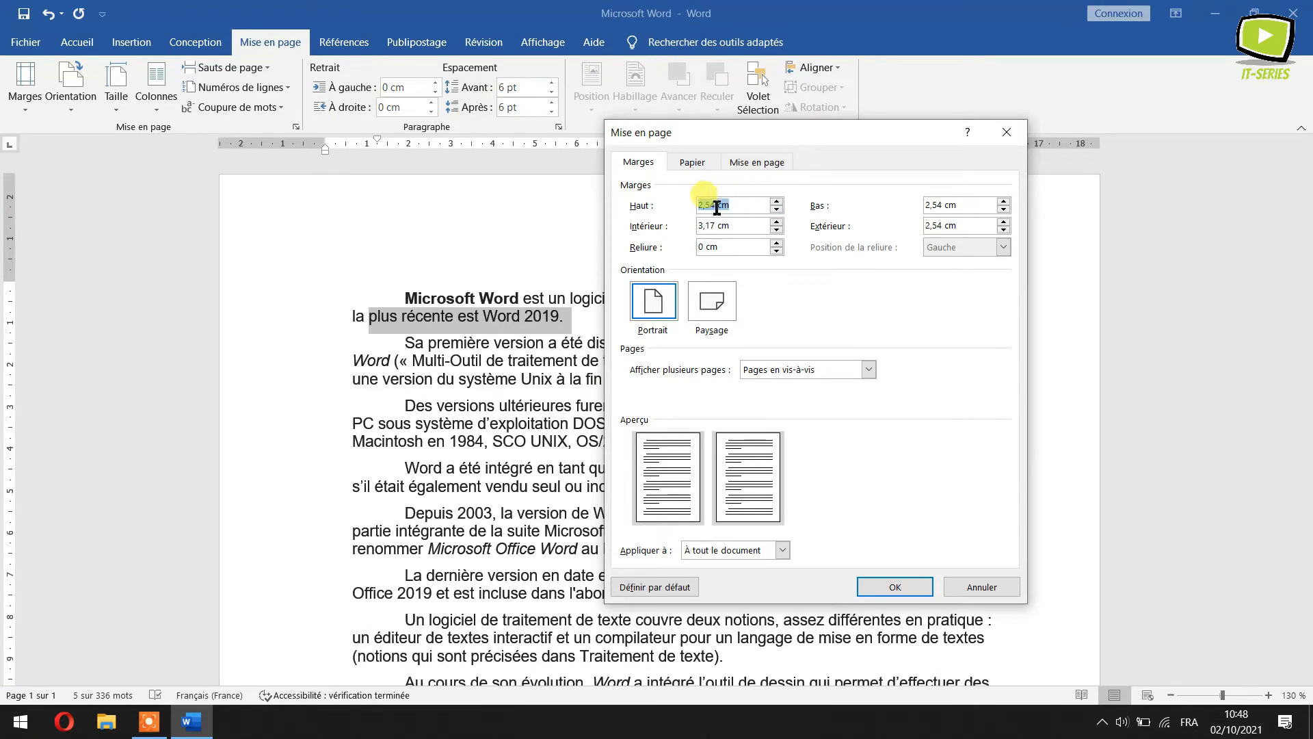
pyautogui.moveTo(716, 207); pyautogui.dragTo(691, 210)
pyautogui.write('4')
pyautogui.moveTo(947, 206); pyautogui.dragTo(902, 201)
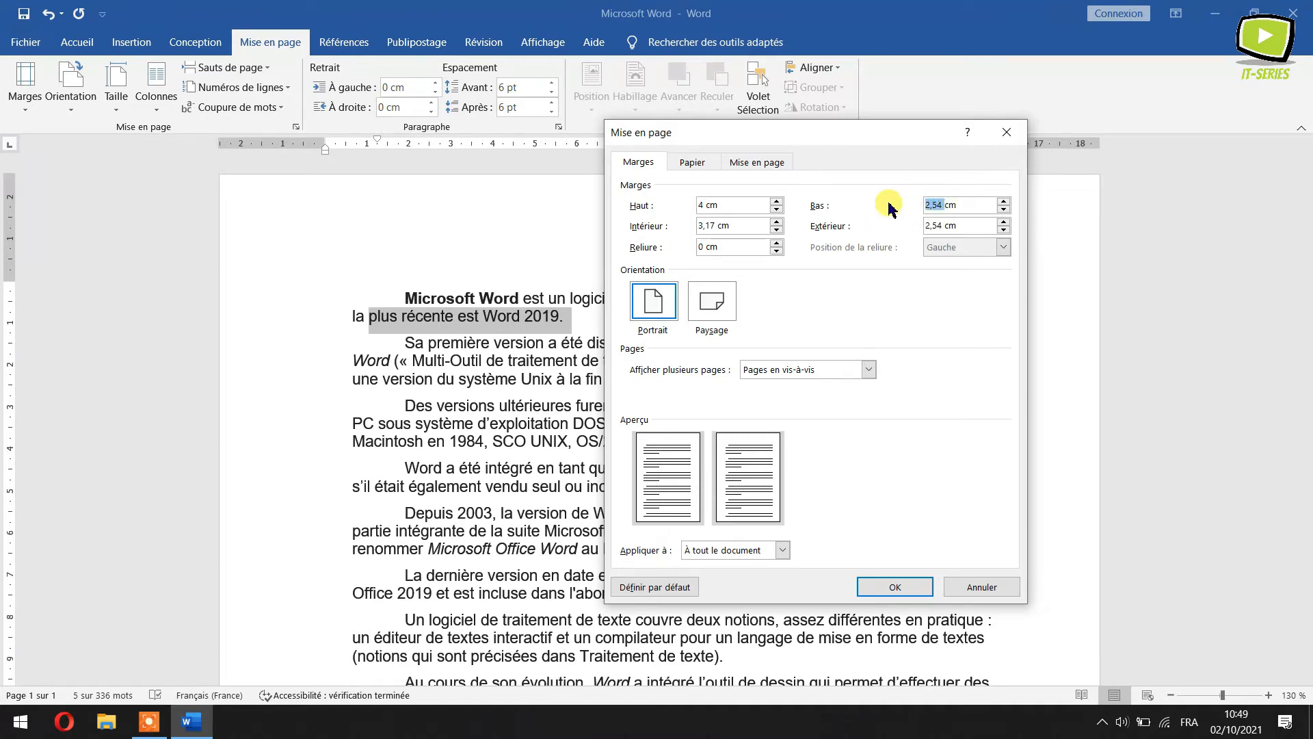
pyautogui.write('4')
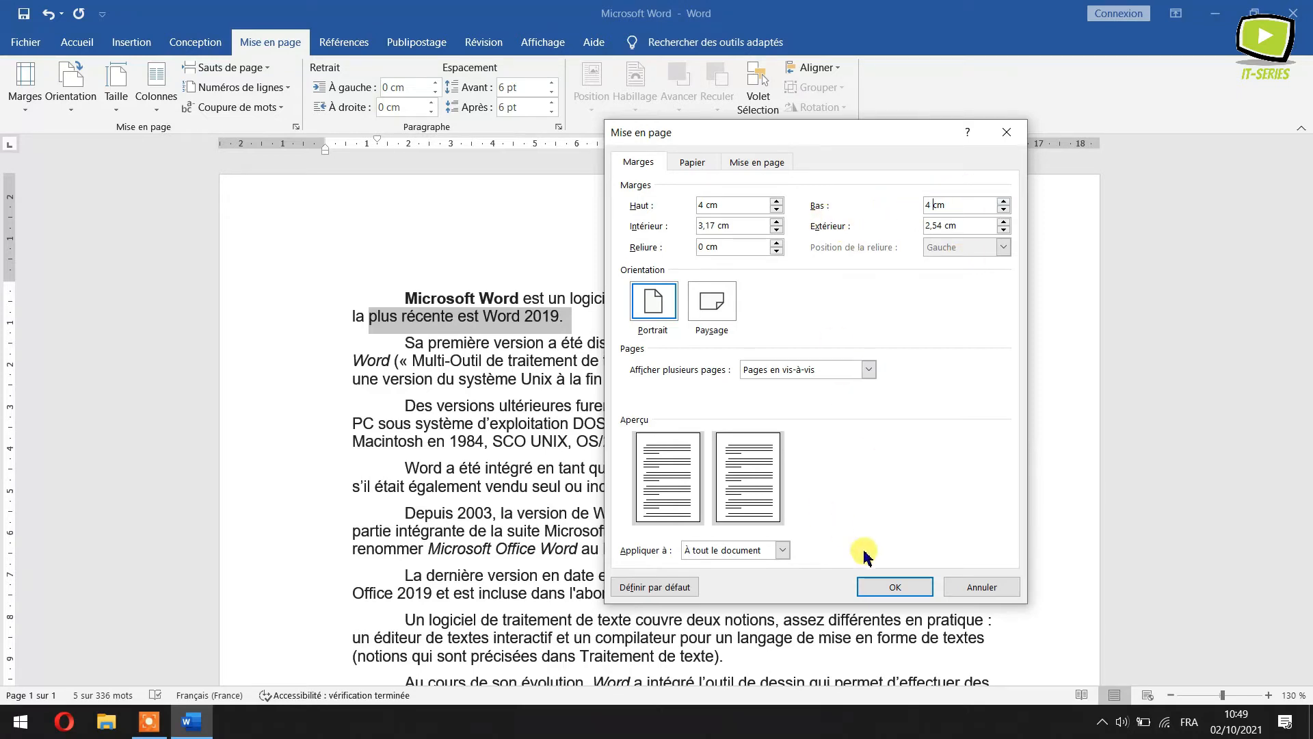
pyautogui.click(903, 586)
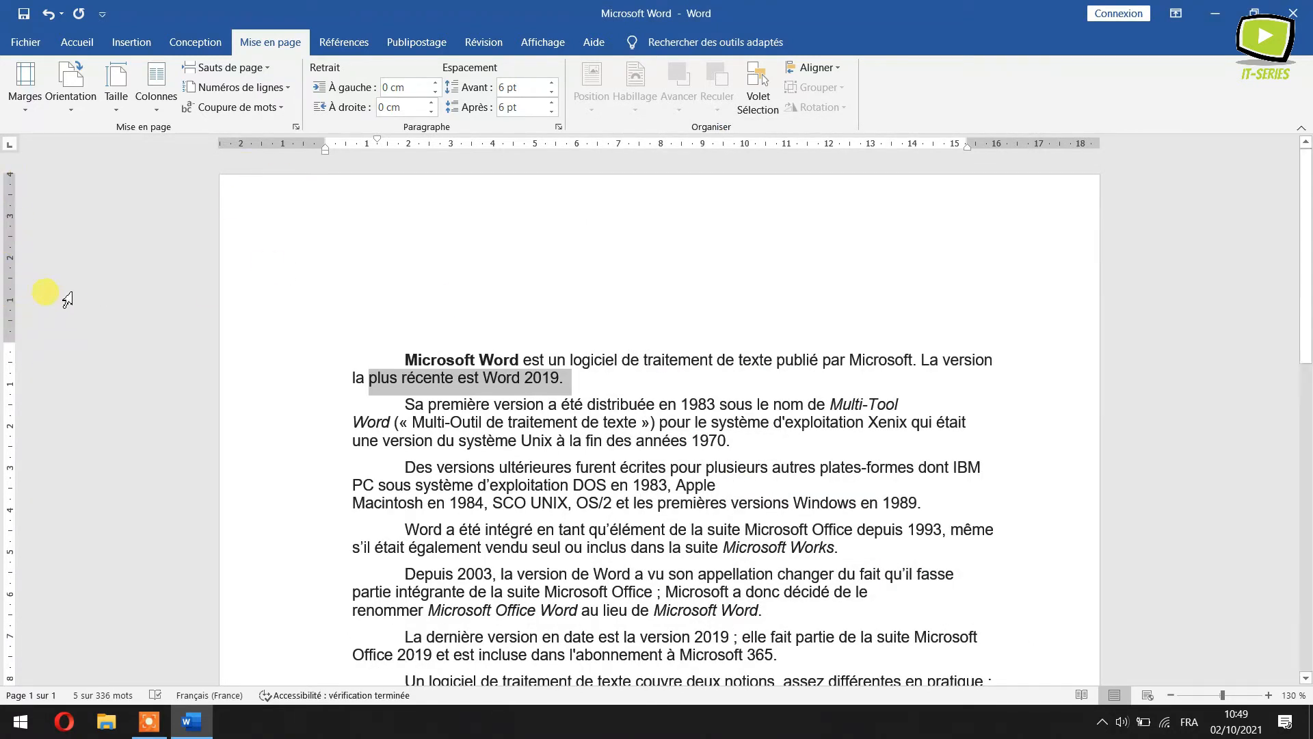
# Step: Zoom the document out to 80% to examine the custom margins on the page
pyautogui.click(1169, 696)
pyautogui.click(1169, 695)
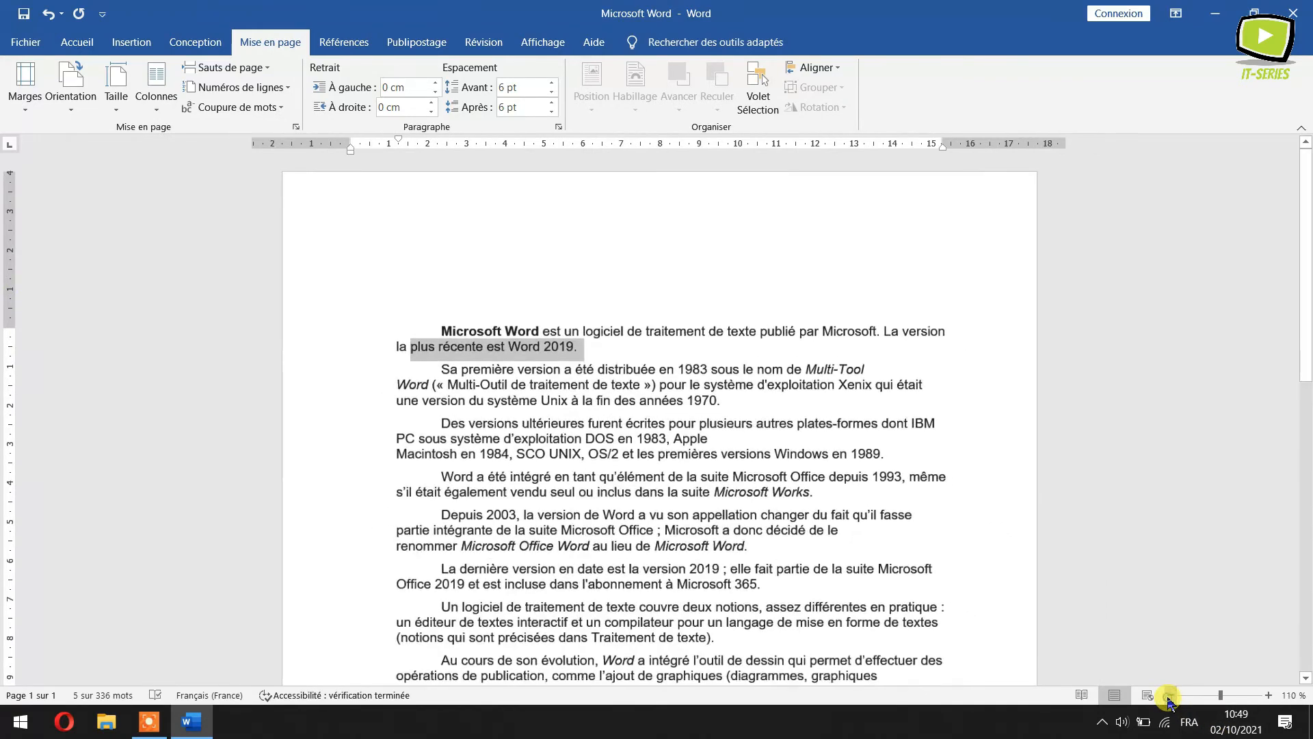
pyautogui.click(1170, 695)
pyautogui.click(1168, 696)
pyautogui.click(1168, 695)
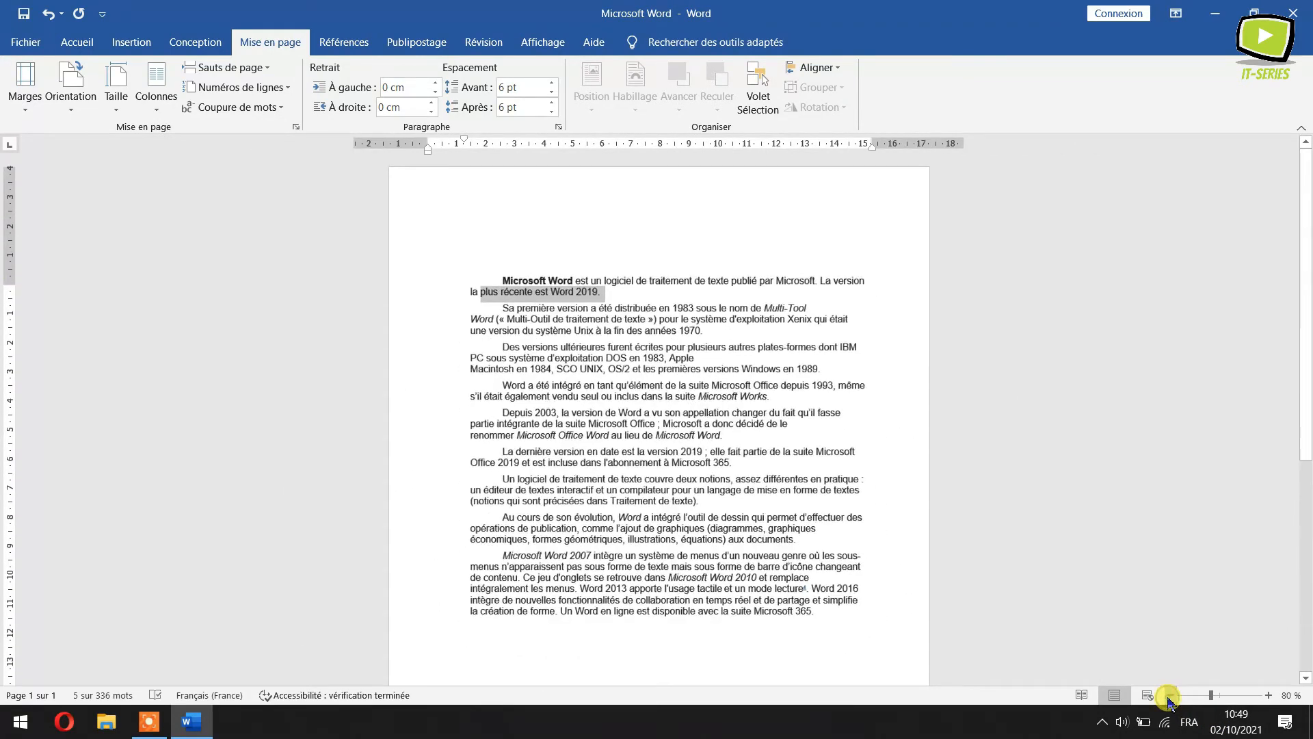
# Step: View the whole page at 60% zoom to examine the bottom margin, and zoom back in to 99%
pyautogui.click(1168, 696)
pyautogui.click(1169, 696)
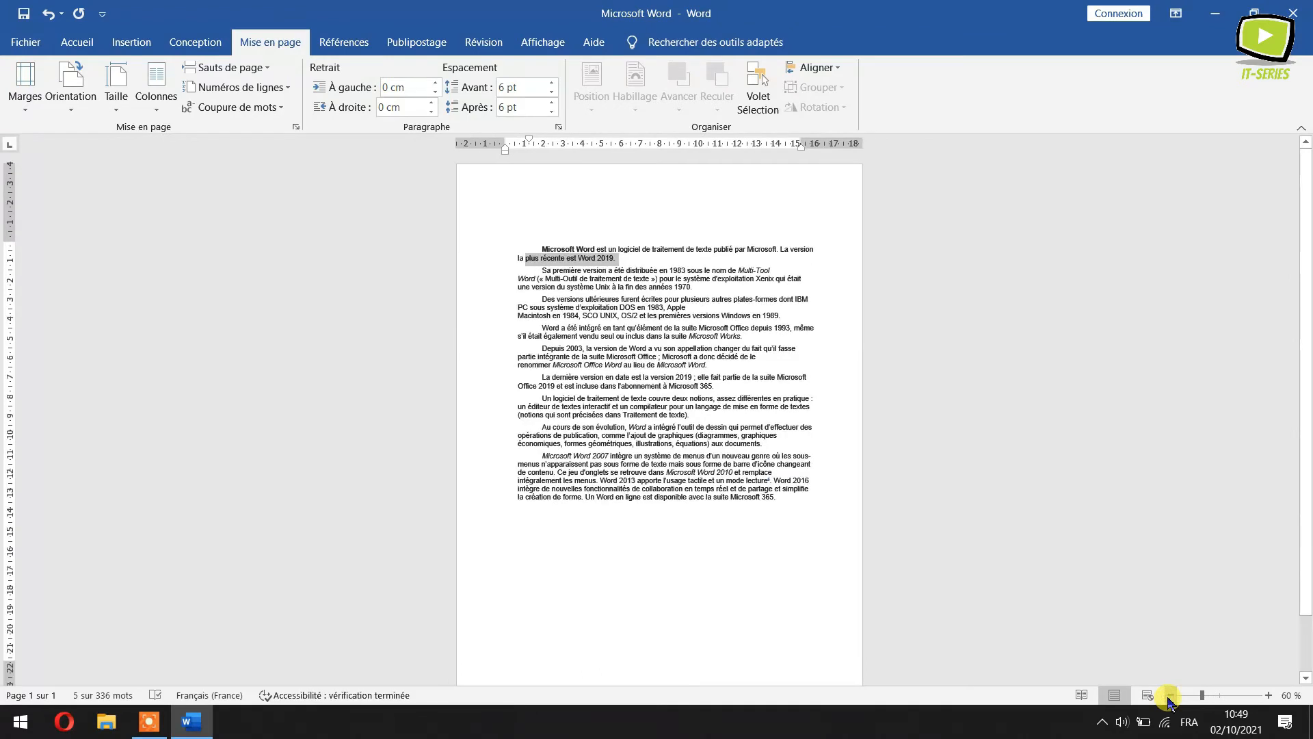
pyautogui.scroll(-2, 233, 532)
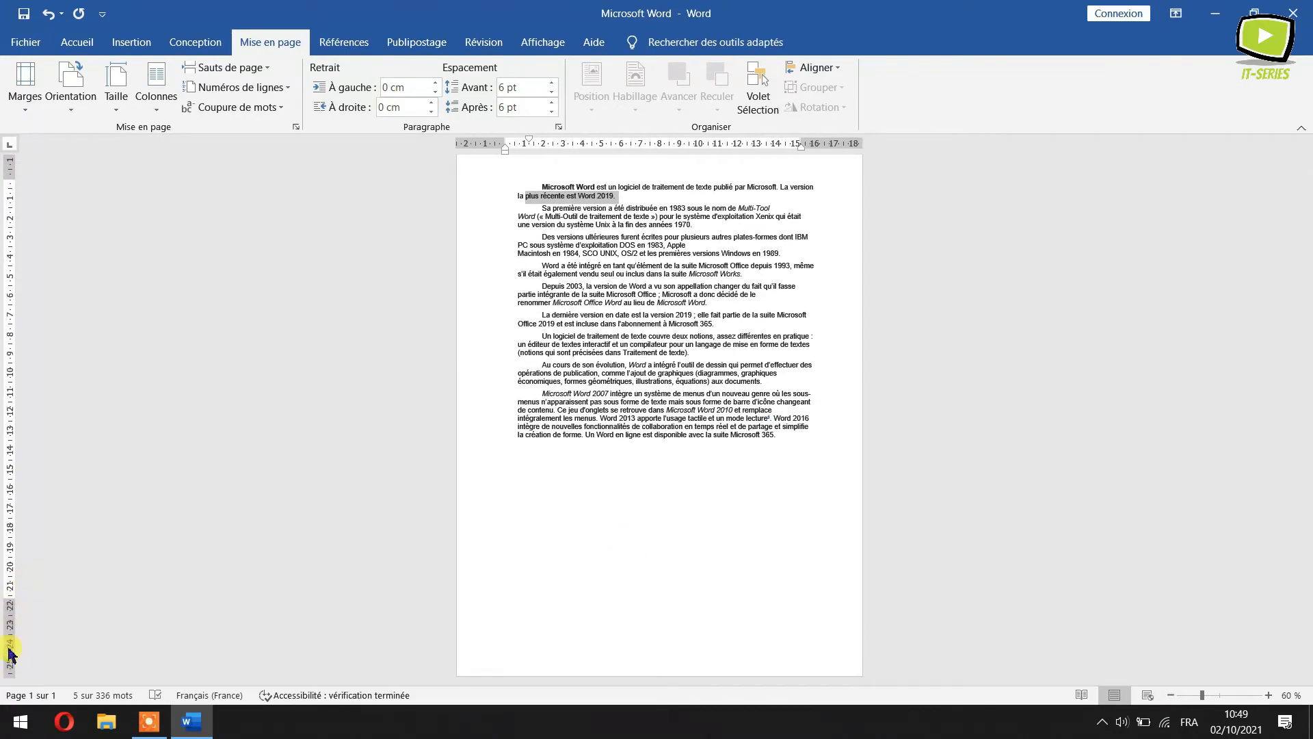
pyautogui.click(1221, 695)
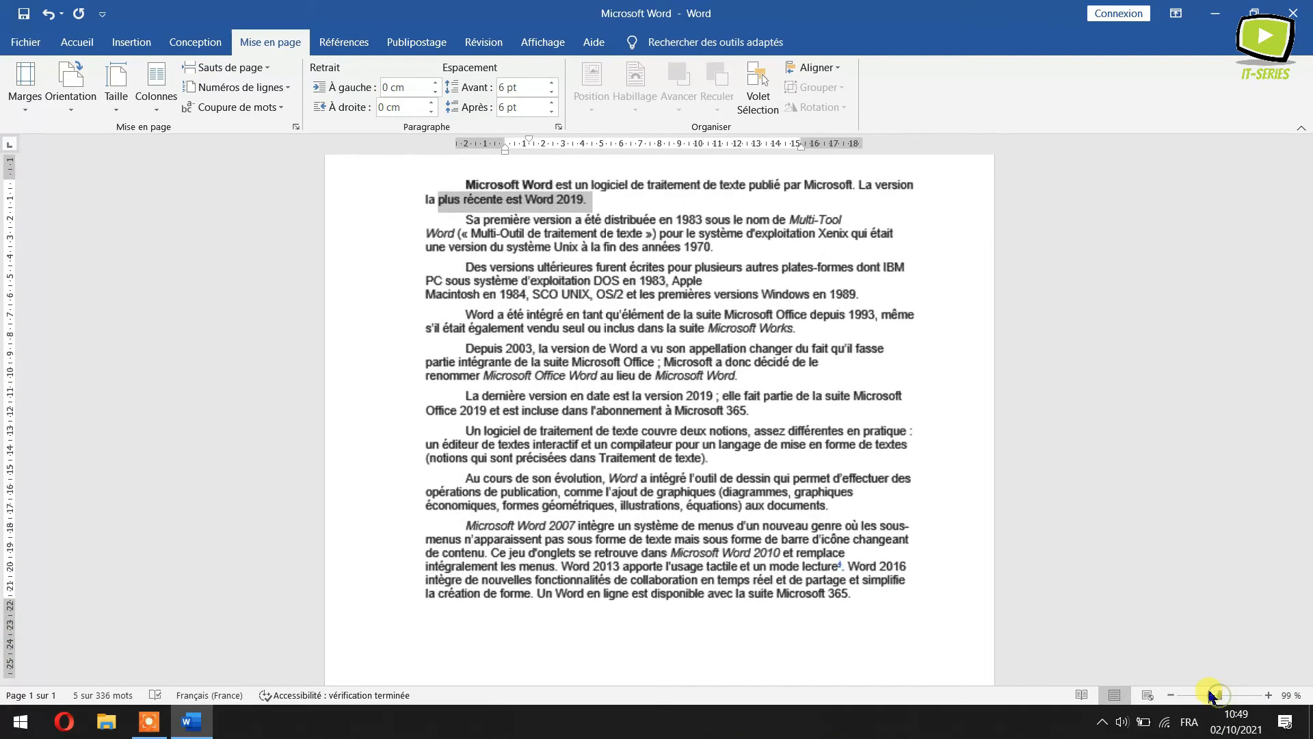
pyautogui.scroll(1, 1204, 606)
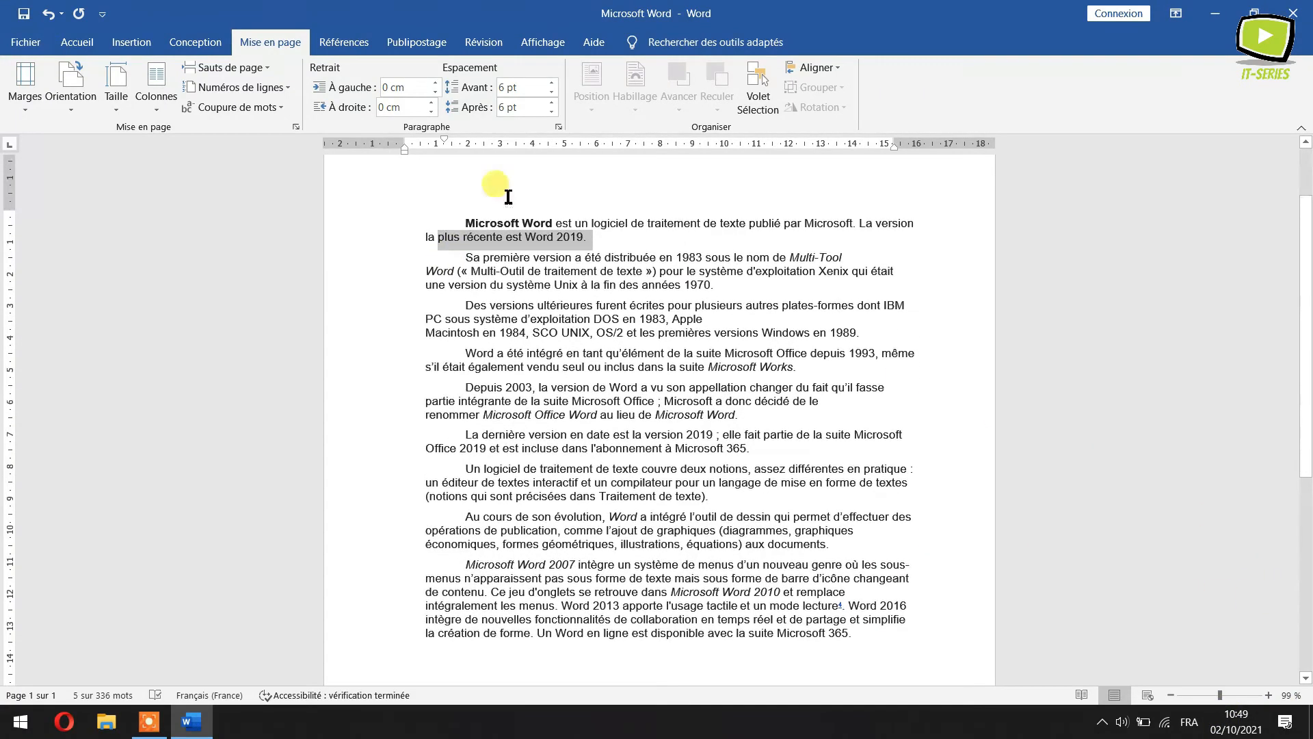
# Step: Set custom margins of 6 cm at the top and 2 cm at the bottom, and check both against the vertical ruler
pyautogui.click(25, 96)
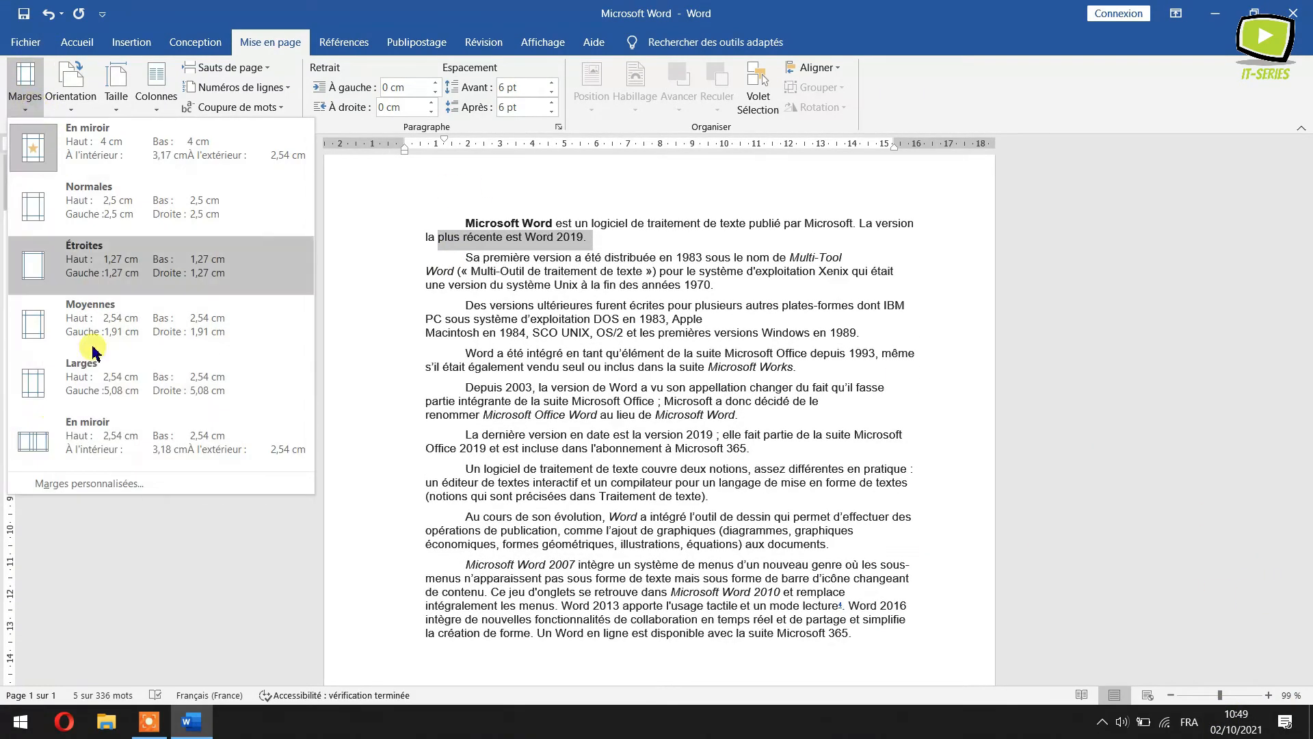
pyautogui.click(55, 483)
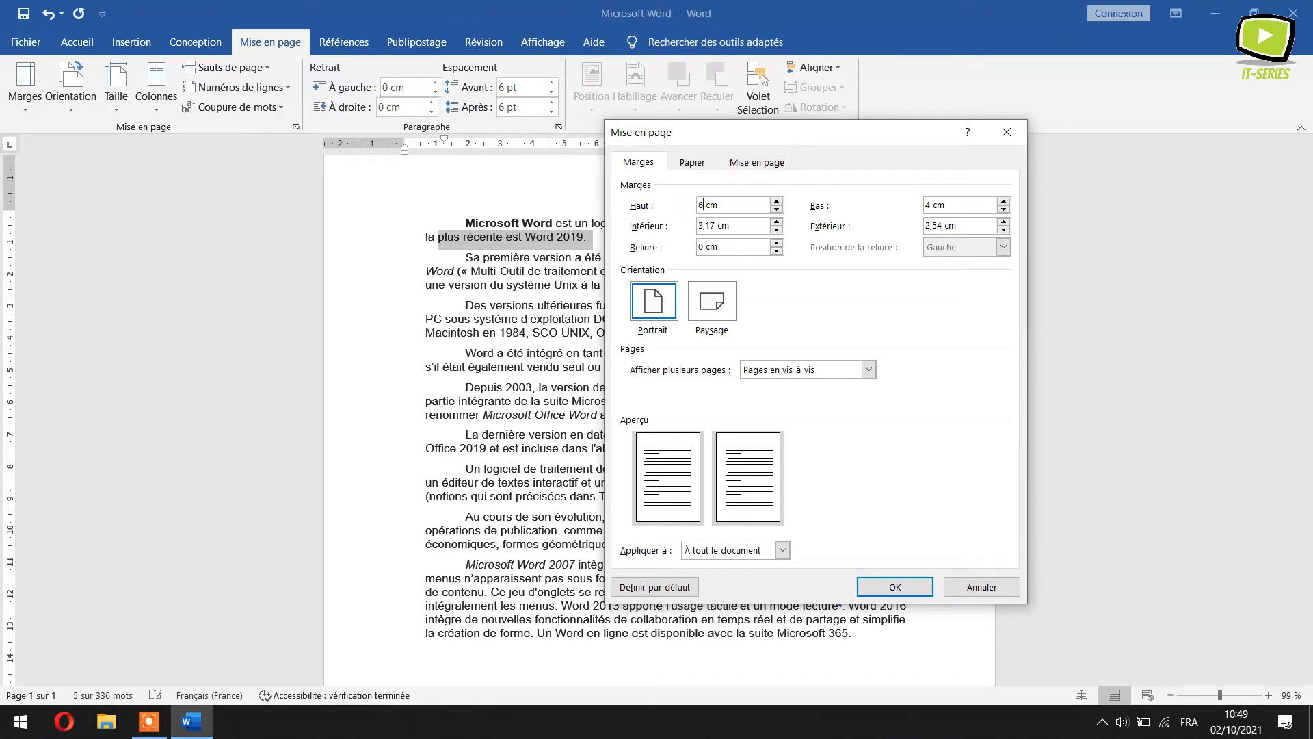
pyautogui.click(933, 205)
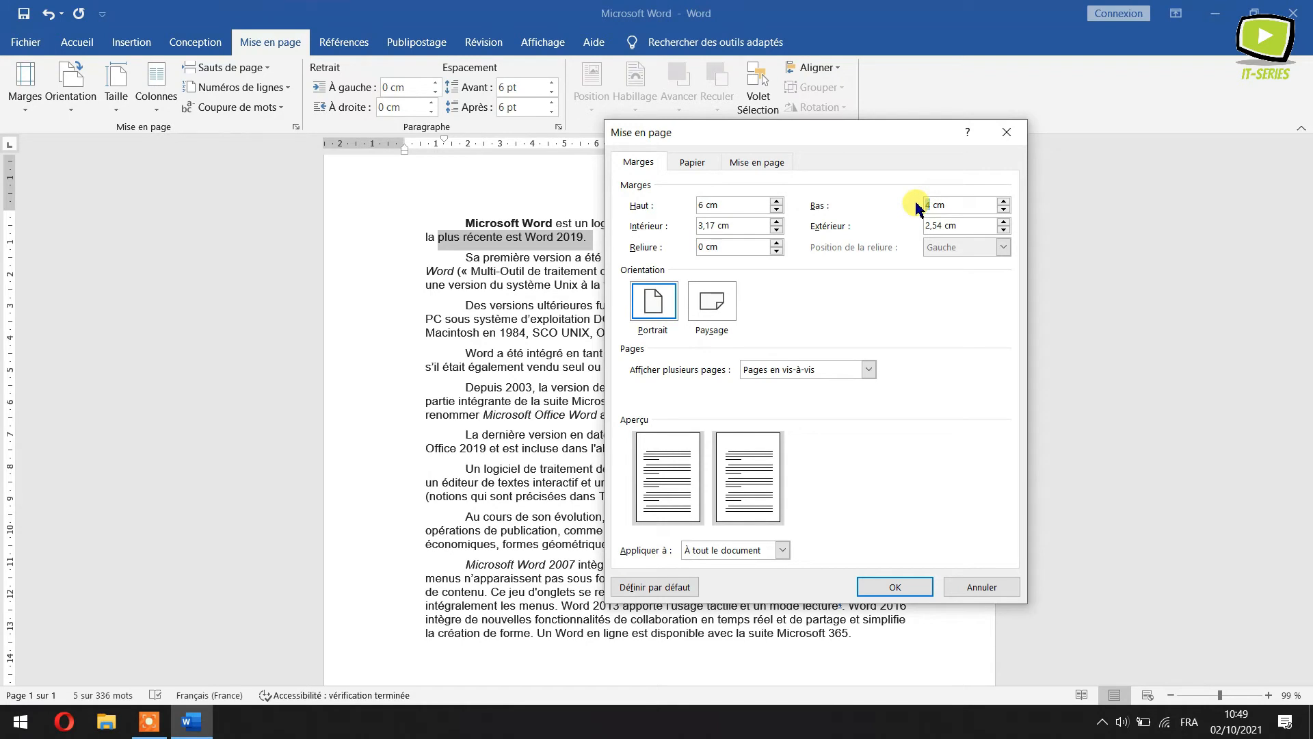
pyautogui.write('2')
pyautogui.click(889, 587)
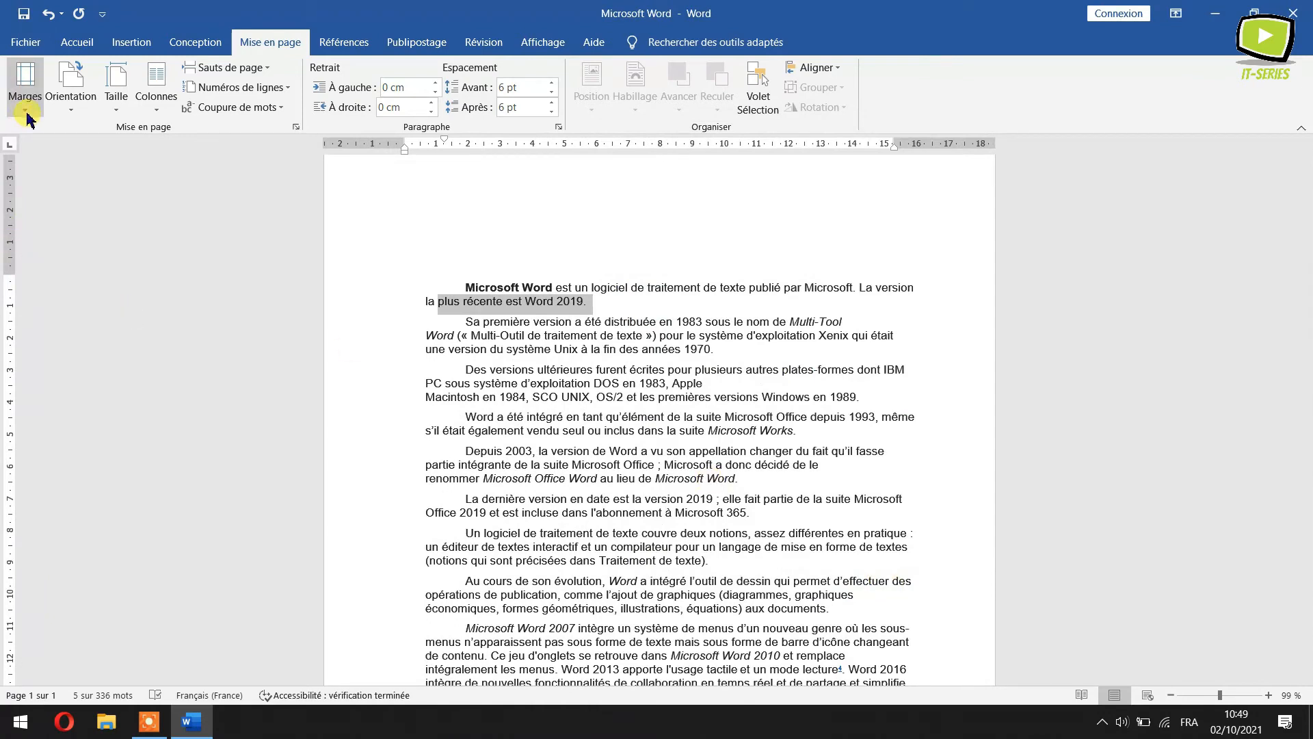
pyautogui.scroll(3, 89, 308)
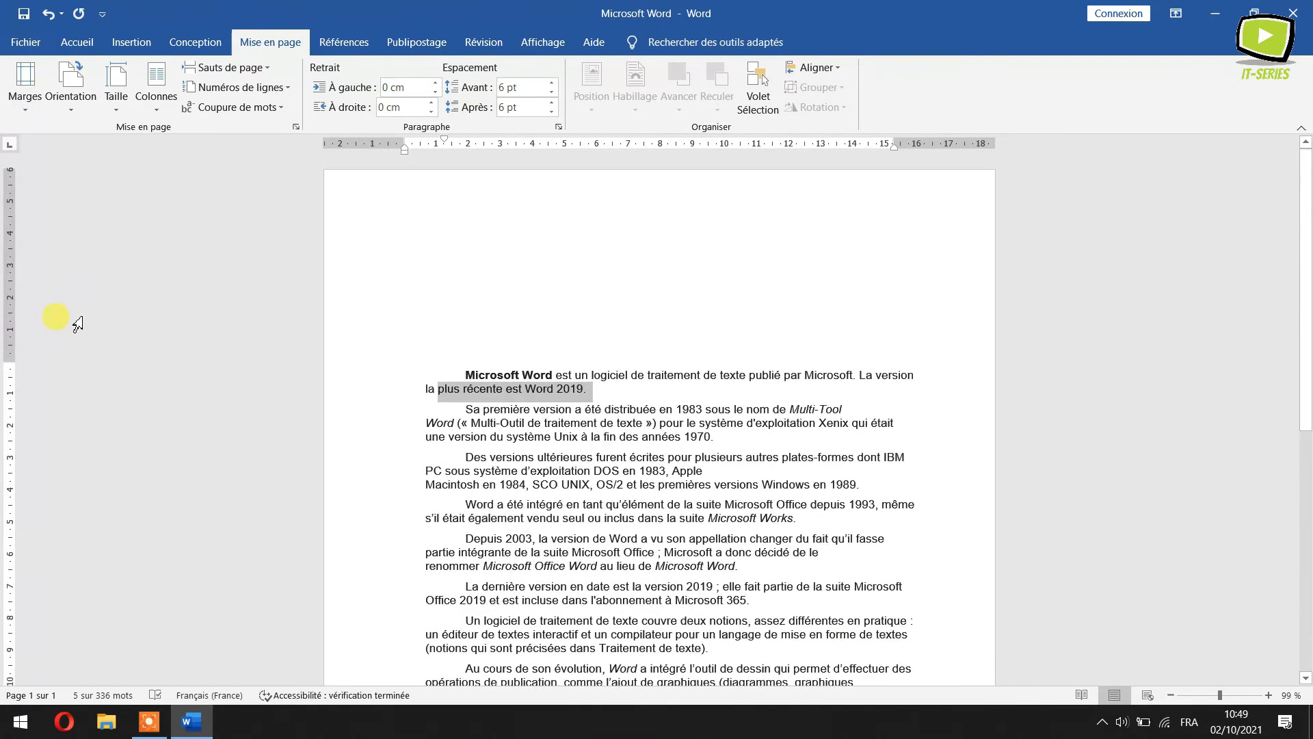
pyautogui.scroll(-10, 547, 400)
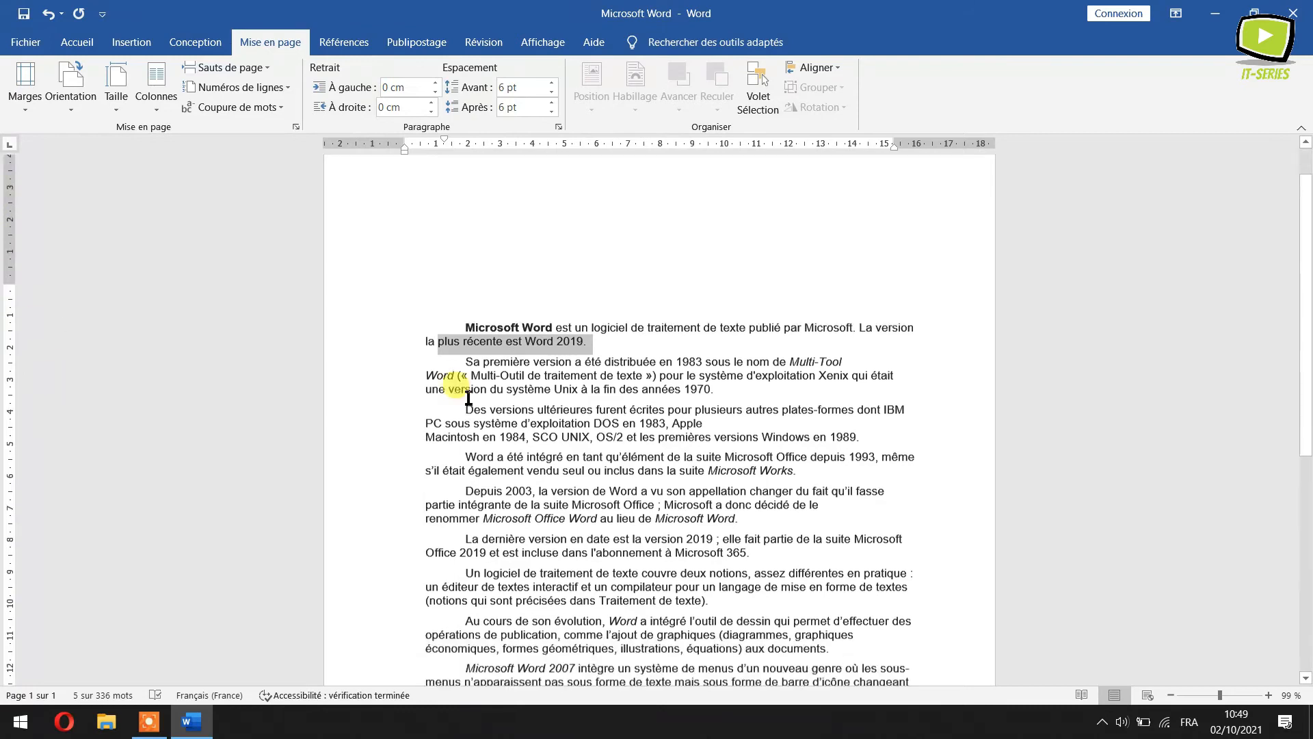
pyautogui.scroll(-3, 547, 400)
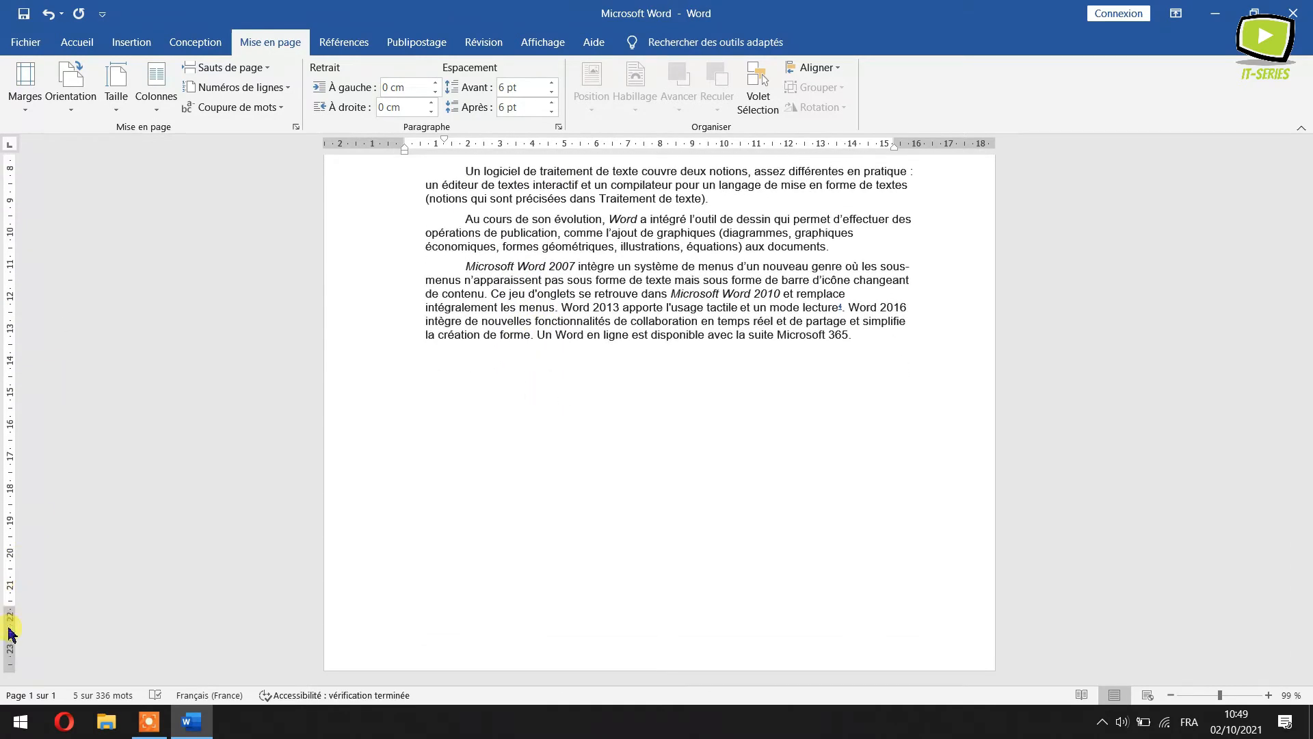
pyautogui.scroll(13, 108, 316)
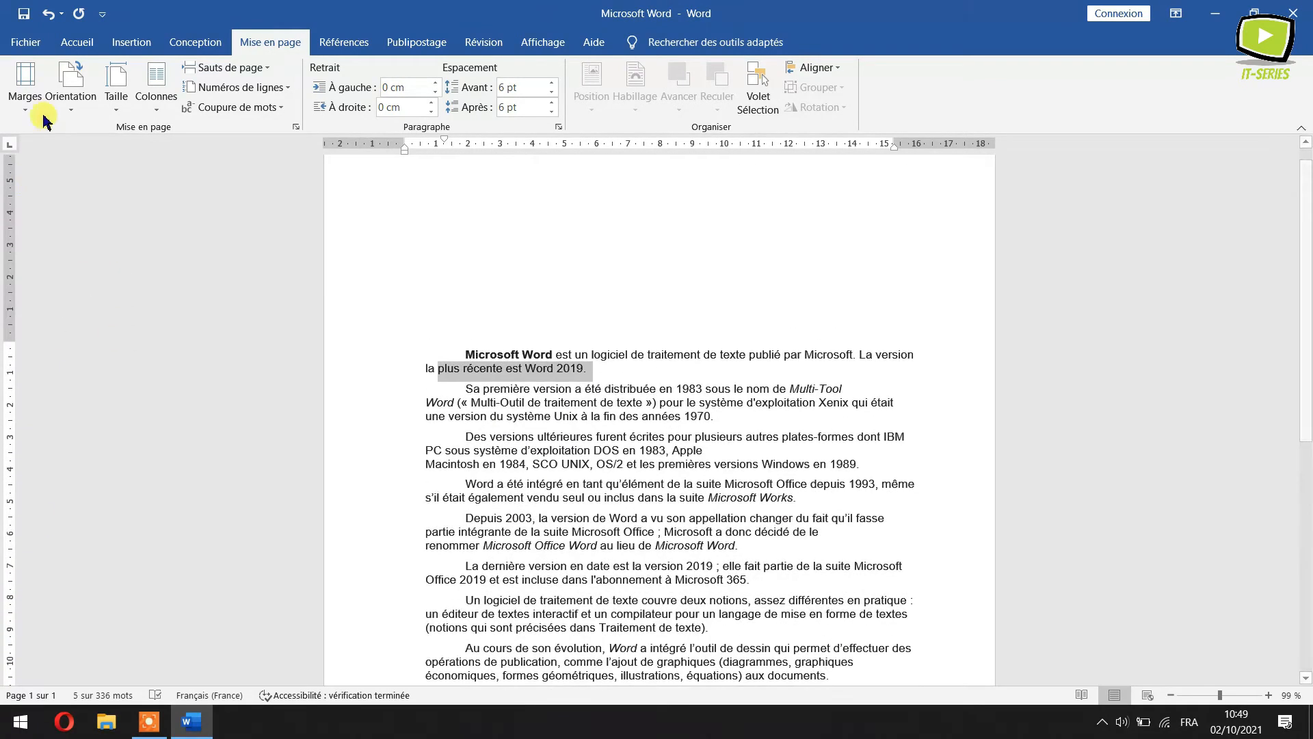
# Step: Set the custom top margin to 2 cm for the whole document
pyautogui.click(24, 82)
pyautogui.click(81, 483)
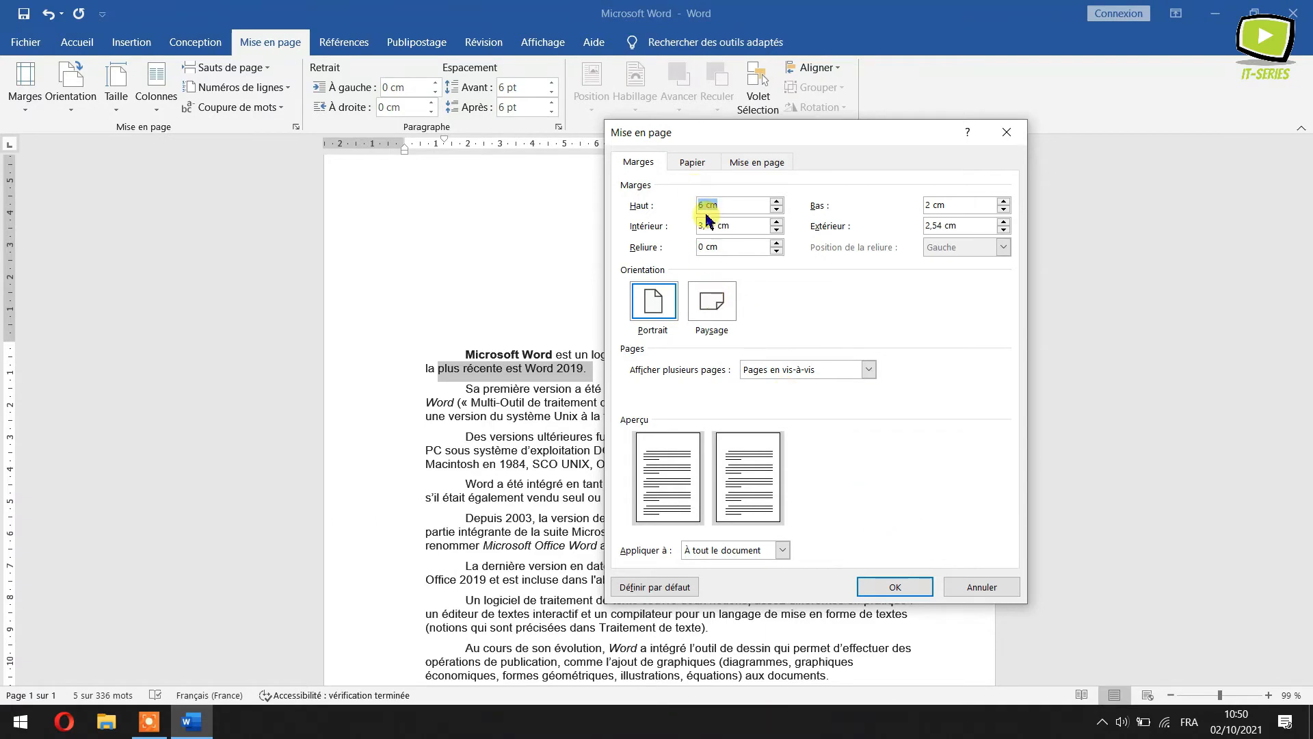
pyautogui.moveTo(703, 207); pyautogui.dragTo(696, 208)
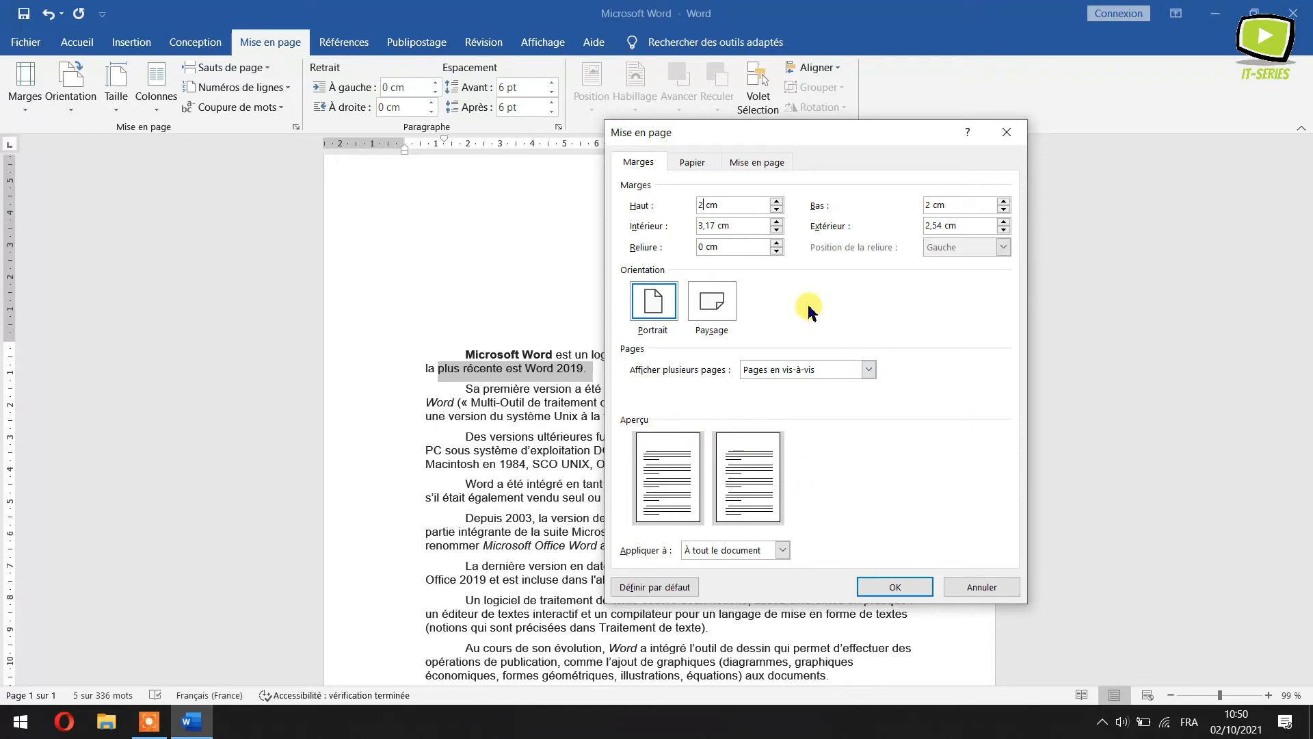
pyautogui.click(809, 283)
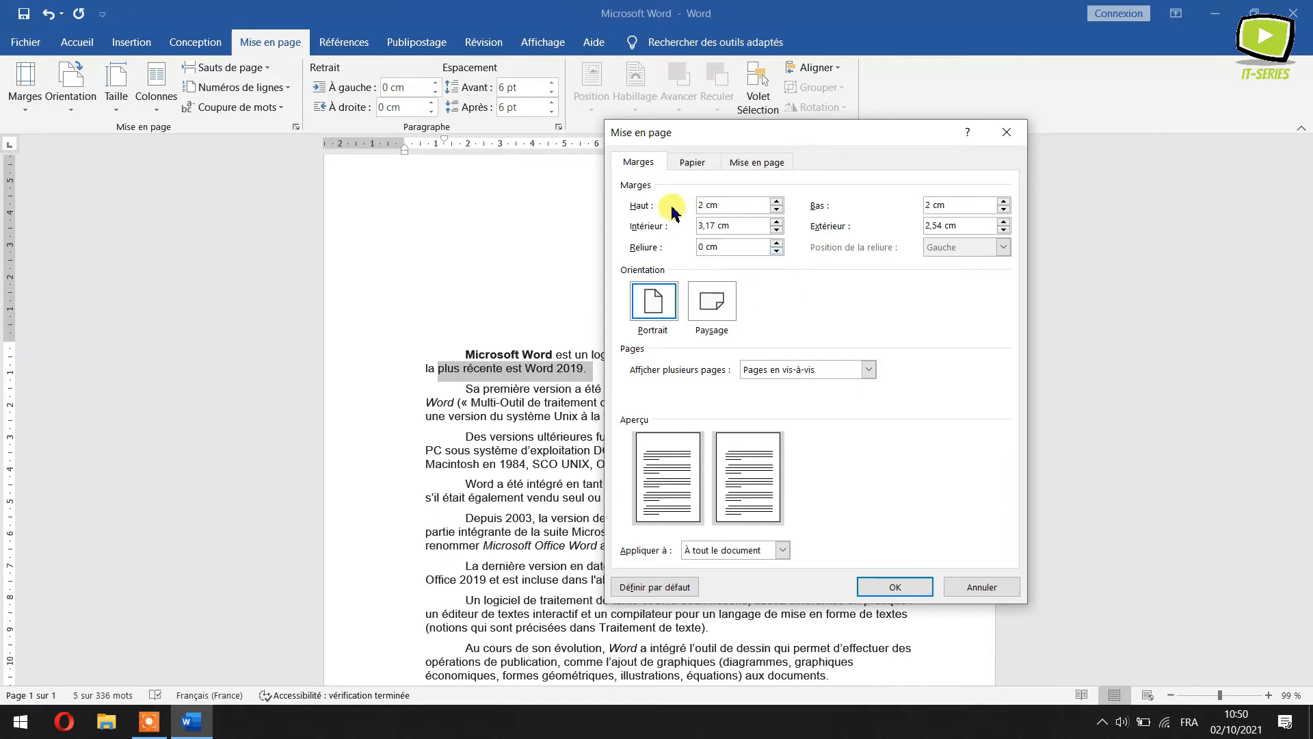
pyautogui.press('Return')
# Step: Raise the custom top margin in increments to 3,5 cm to see its effect in the preview
pyautogui.click(22, 89)
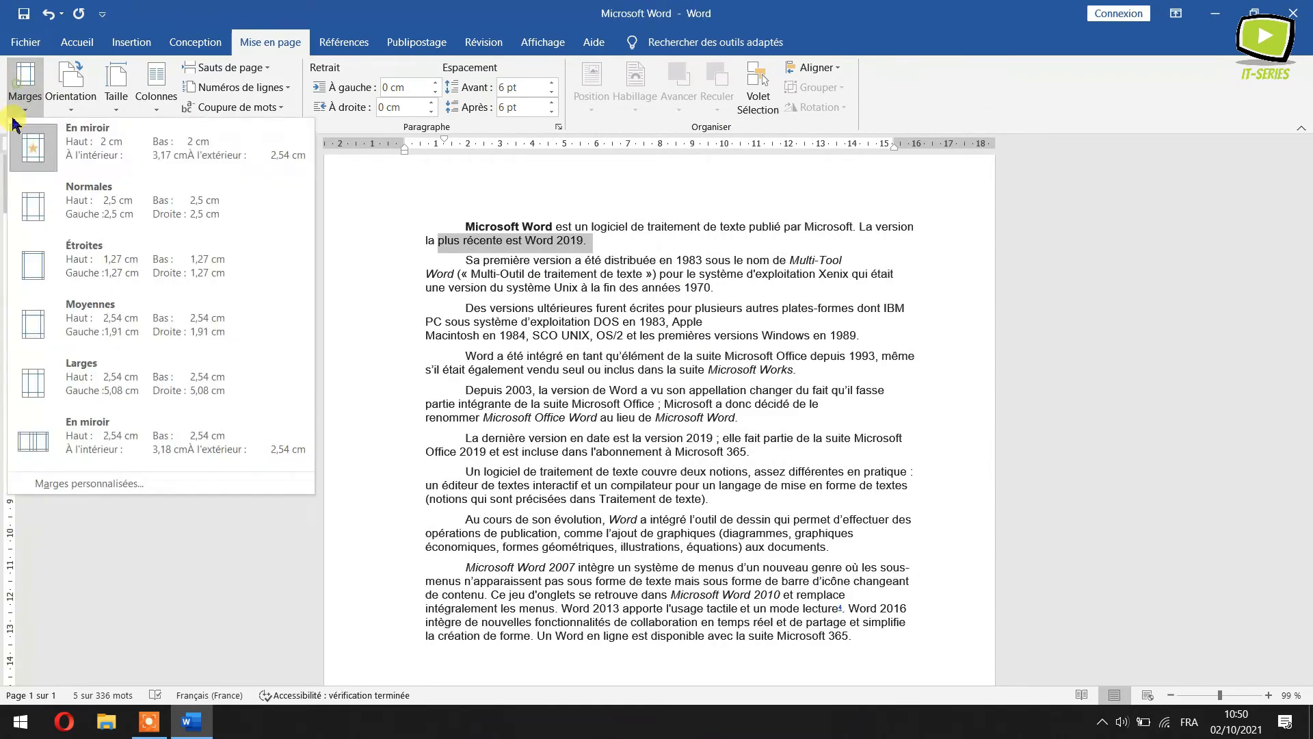
pyautogui.click(66, 486)
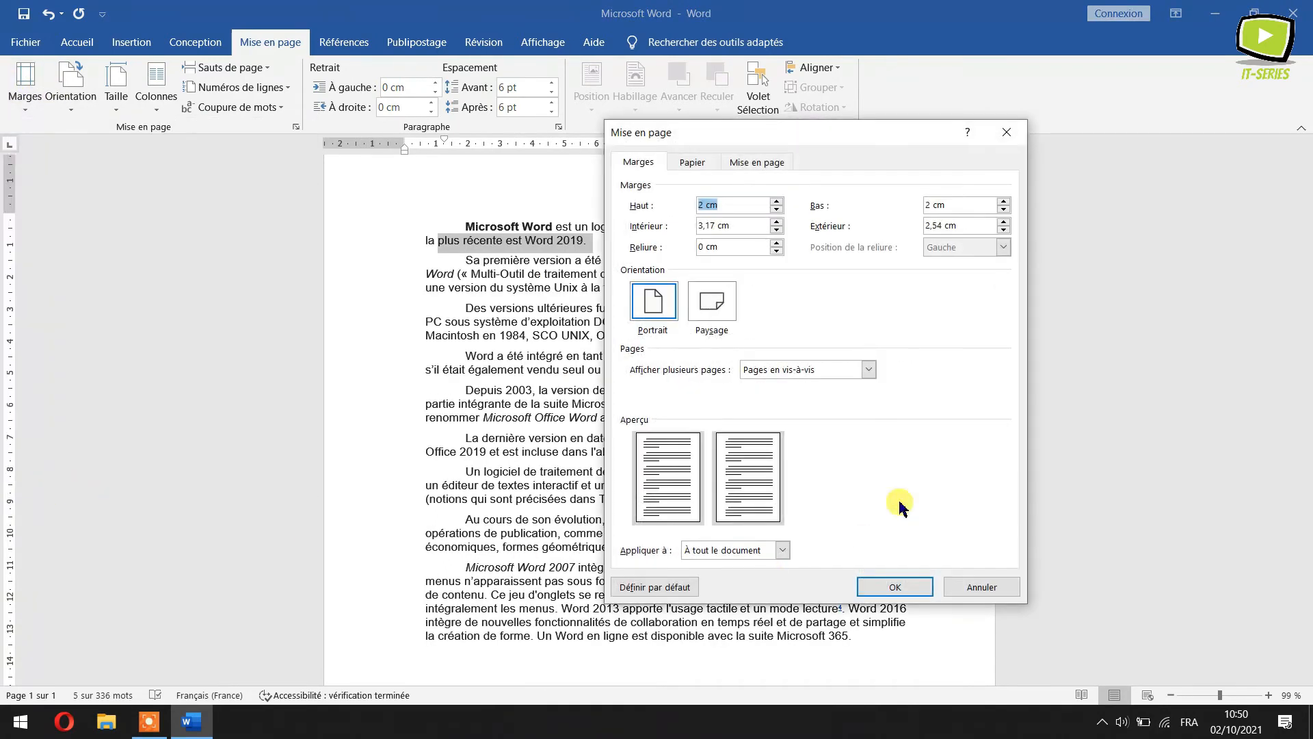
pyautogui.click(777, 201)
pyautogui.click(777, 201)
pyautogui.click(777, 201)
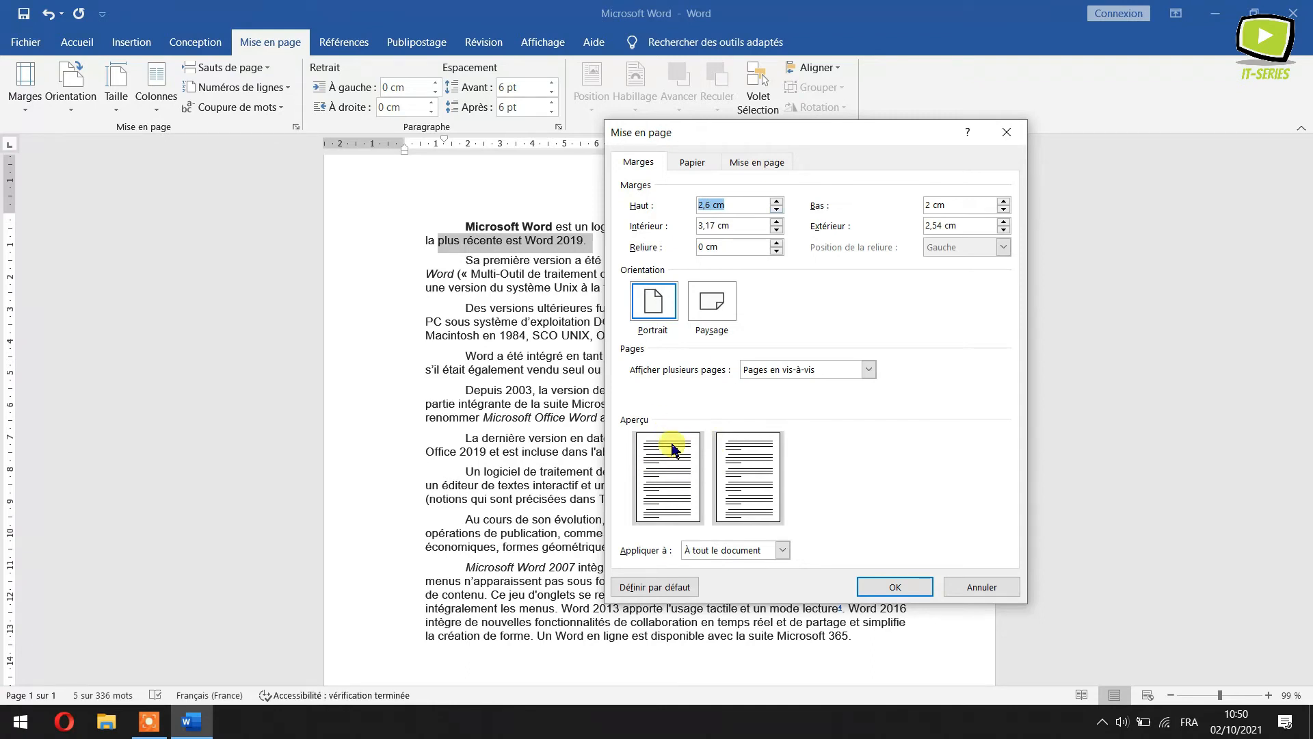
pyautogui.click(777, 201)
pyautogui.click(777, 201)
pyautogui.click(777, 201)
pyautogui.click(777, 201)
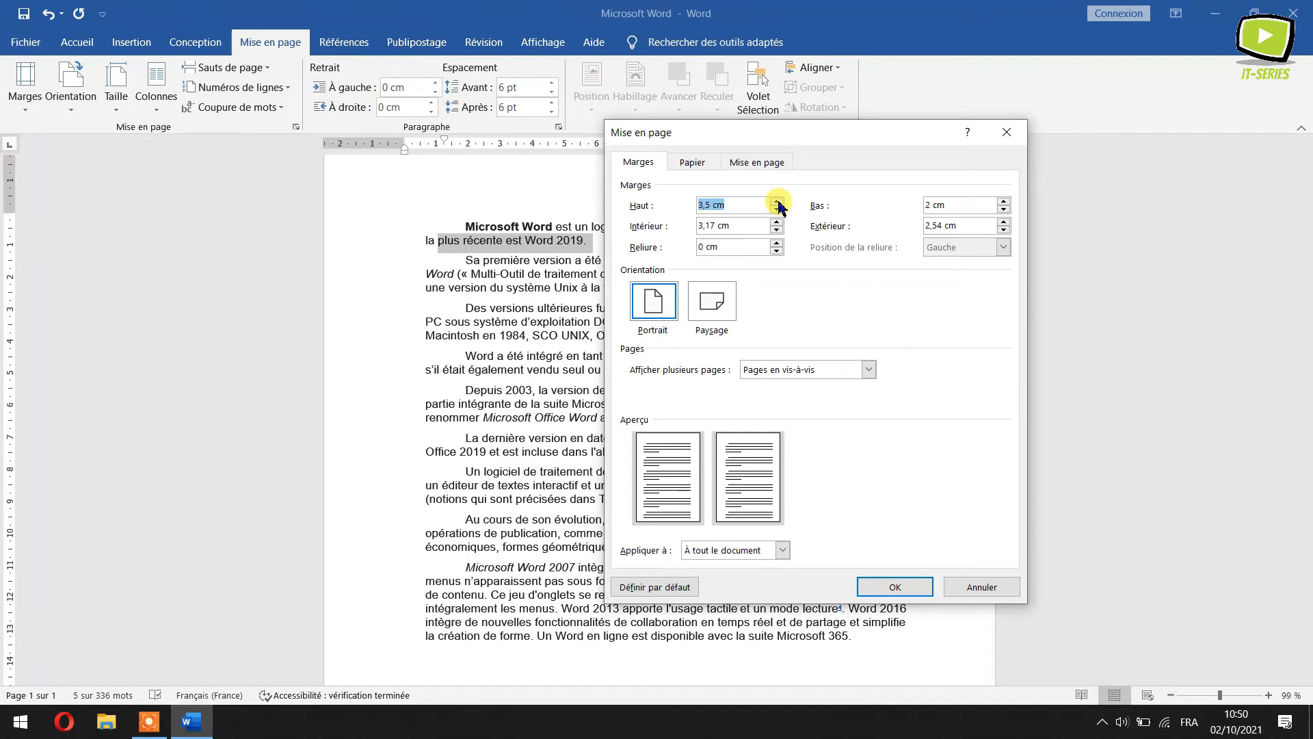
# Step: Review which parts of the document the custom margins can apply to, and discard the pending margin changes
pyautogui.click(784, 550)
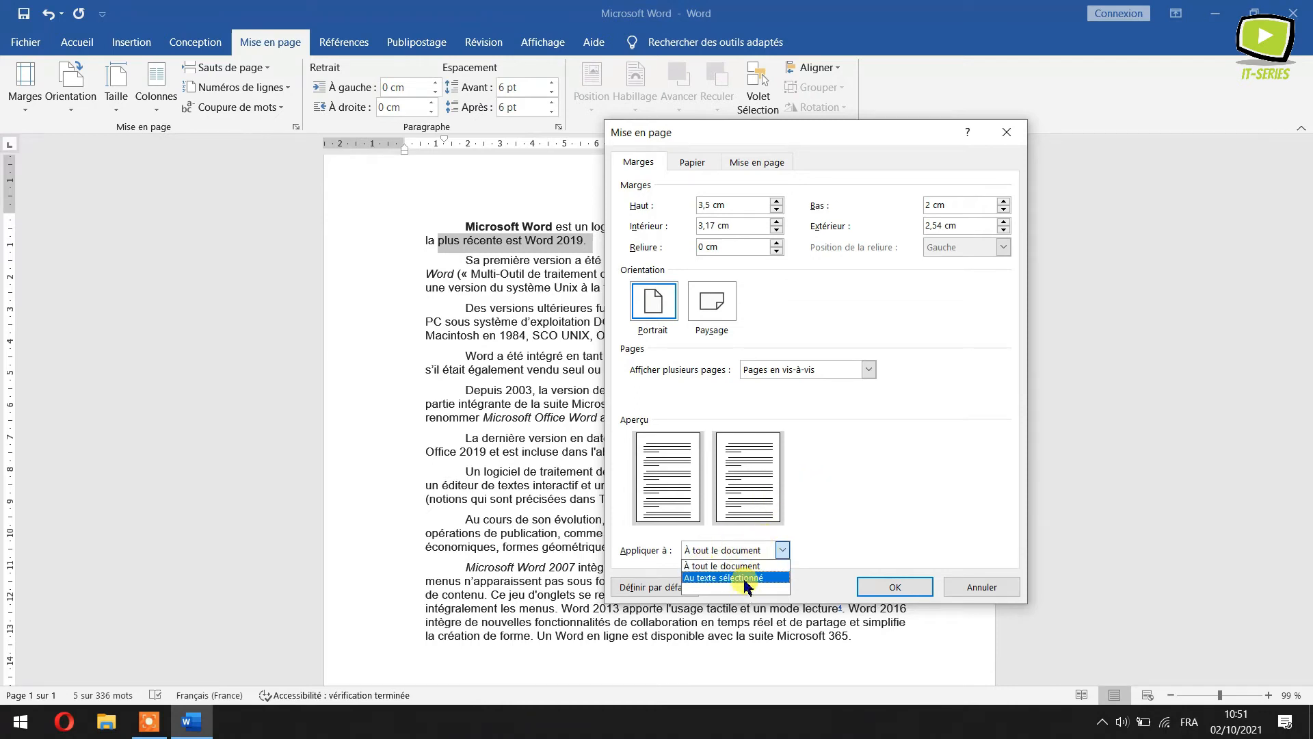
pyautogui.click(858, 513)
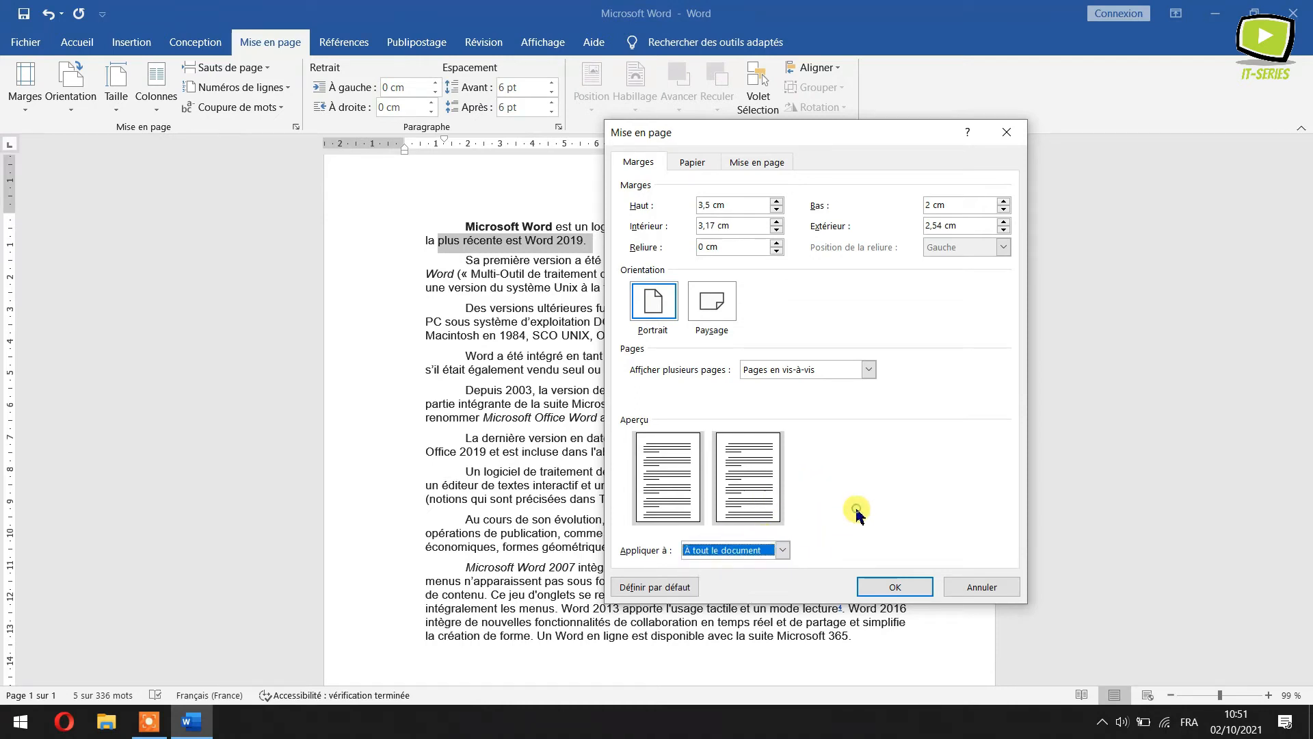
pyautogui.click(982, 588)
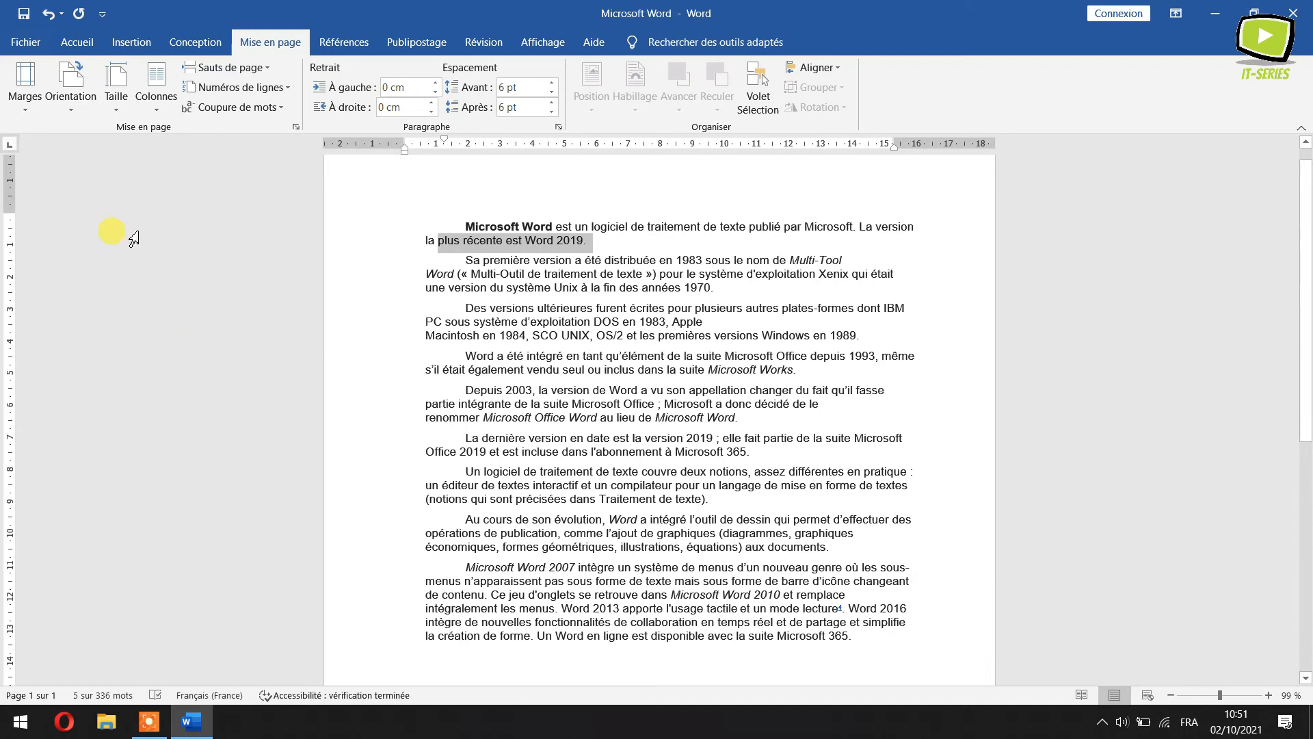
# Step: Apply the Portrait orientation and look over the page
pyautogui.click(71, 109)
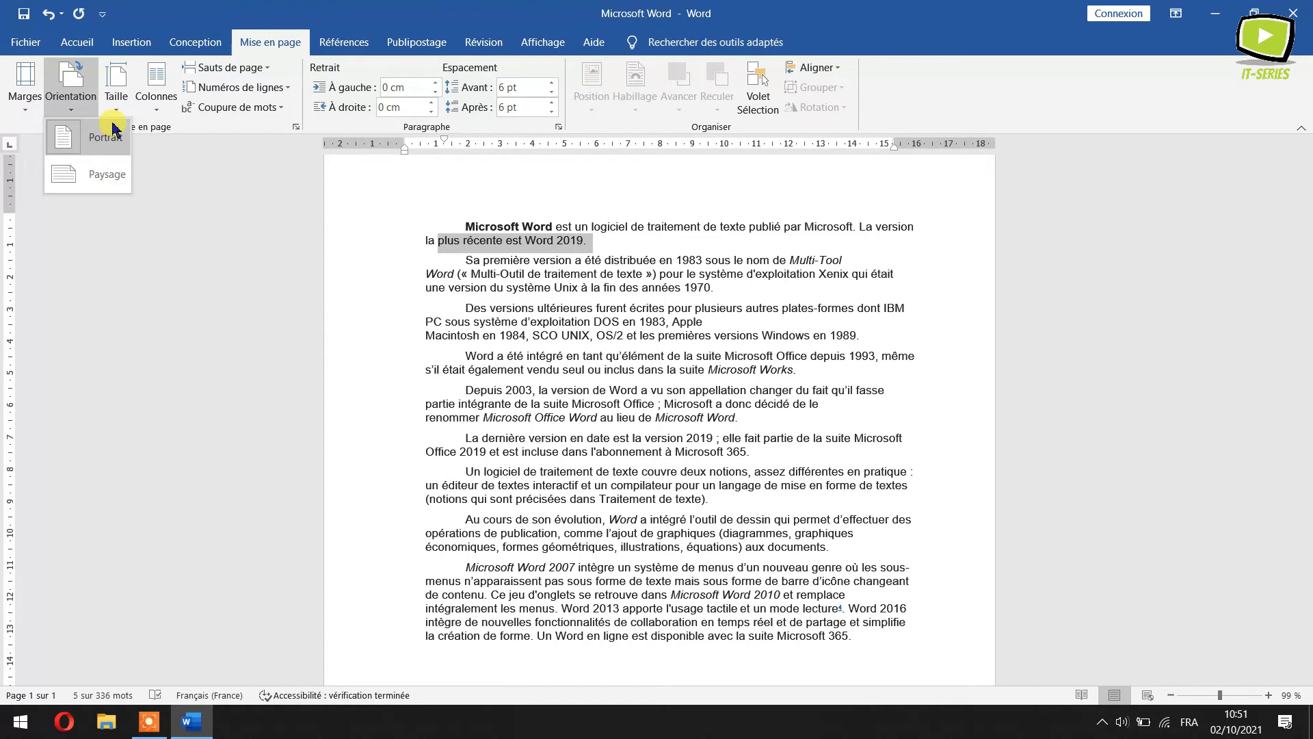
pyautogui.click(87, 138)
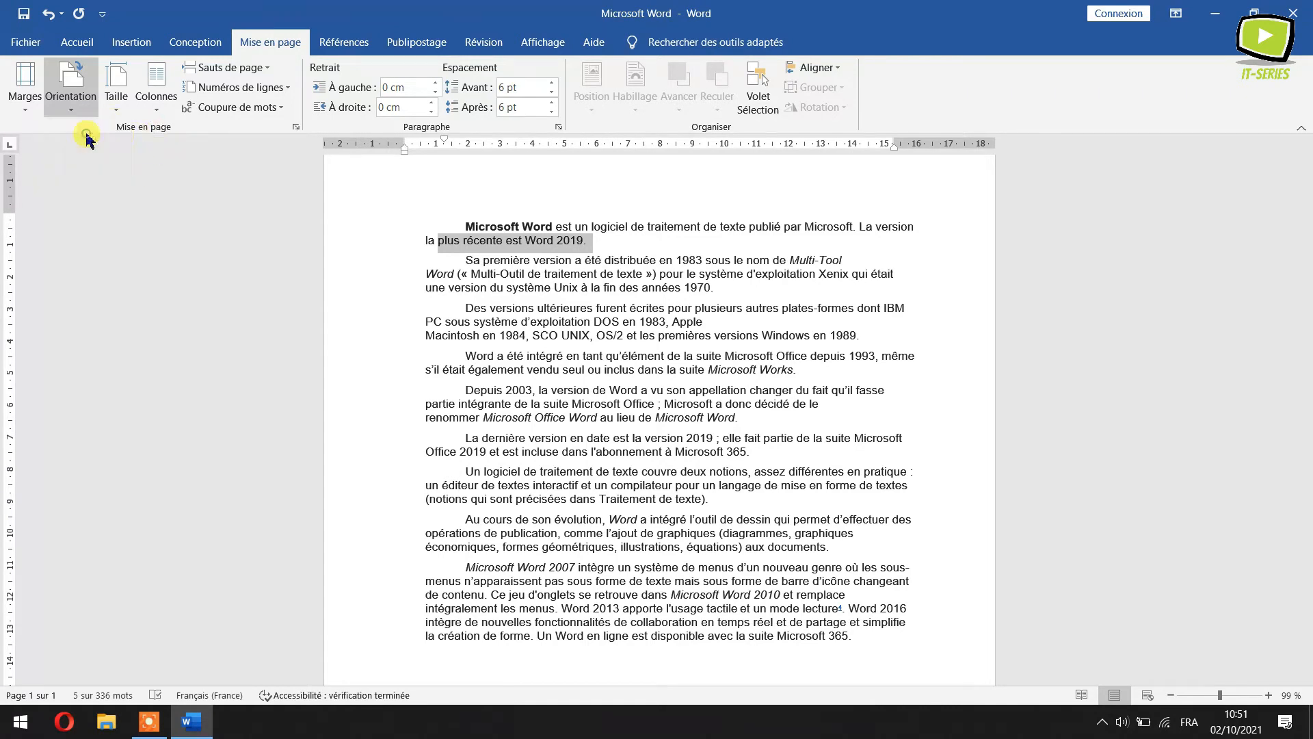
pyautogui.scroll(-1, 972, 369)
pyautogui.scroll(-1, 880, 384)
pyautogui.scroll(2, 102, 171)
# Step: Try the Paysage orientation and examine the whole page at 70% zoom
pyautogui.click(77, 101)
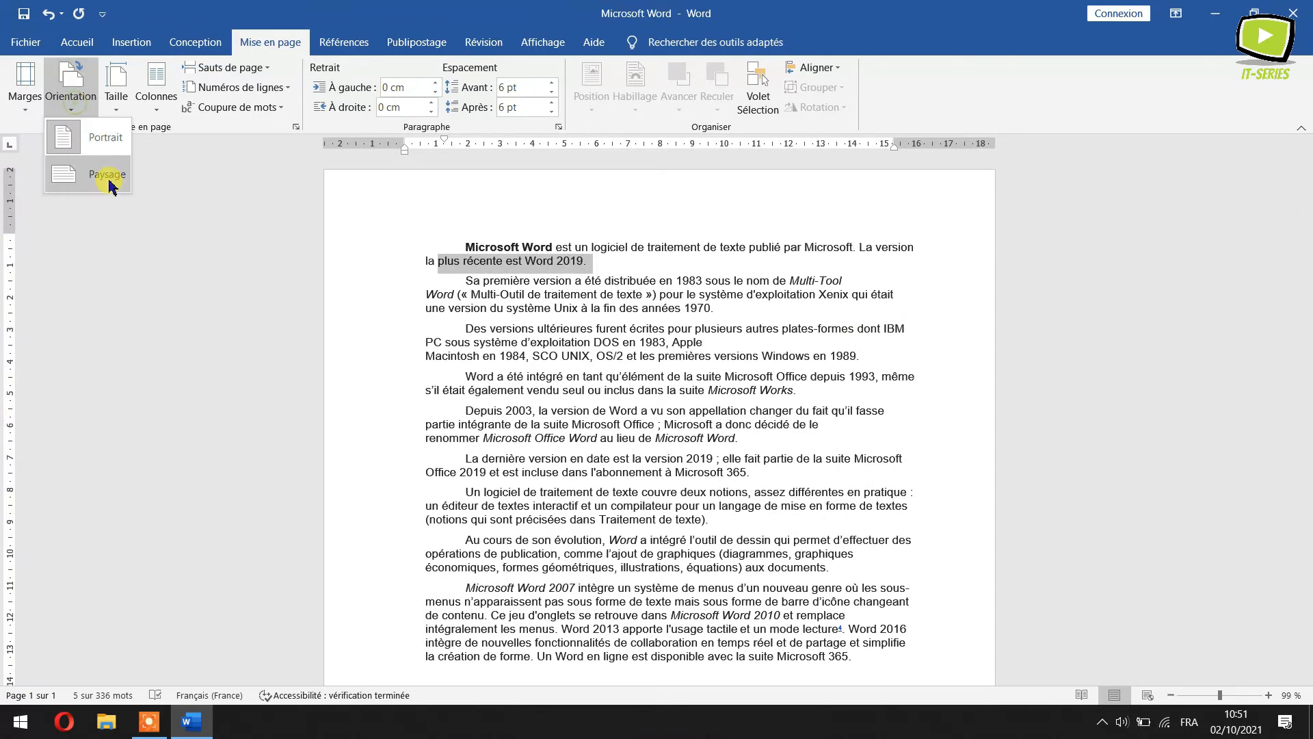
pyautogui.click(107, 181)
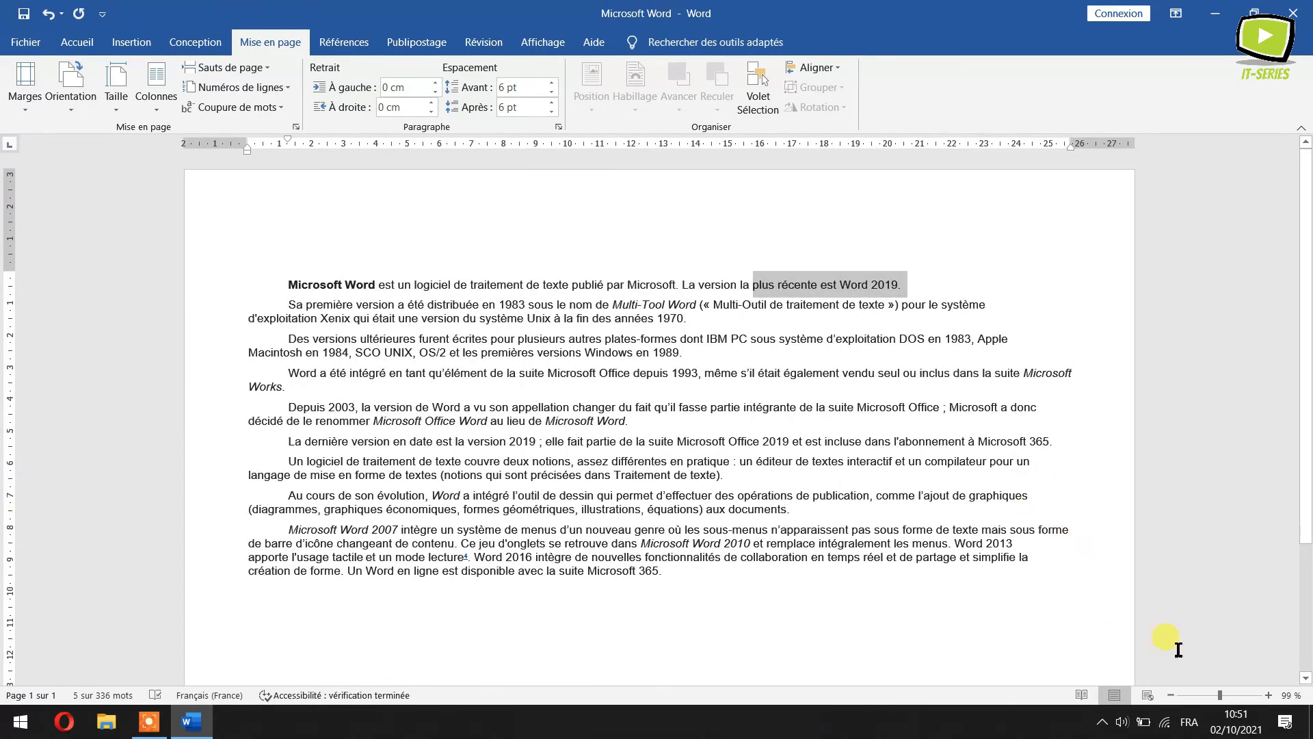
pyautogui.click(1170, 695)
pyautogui.click(1170, 695)
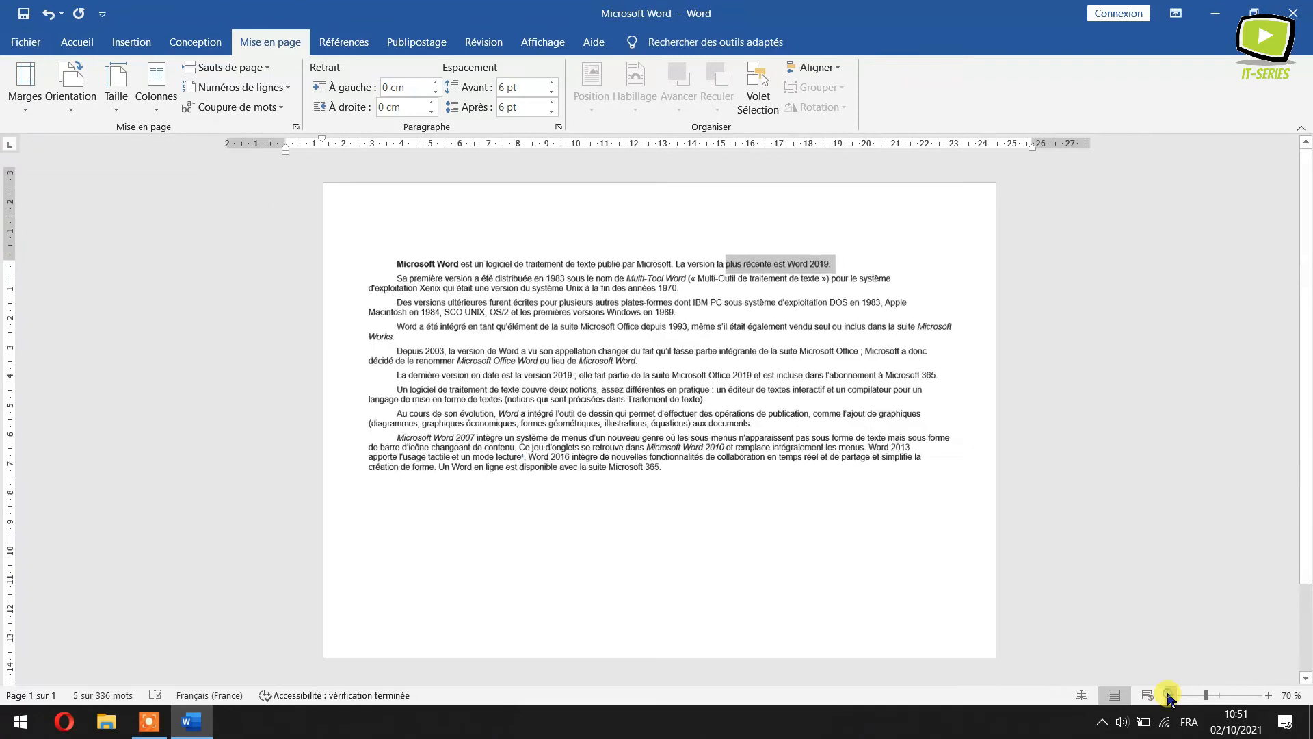
pyautogui.click(1170, 695)
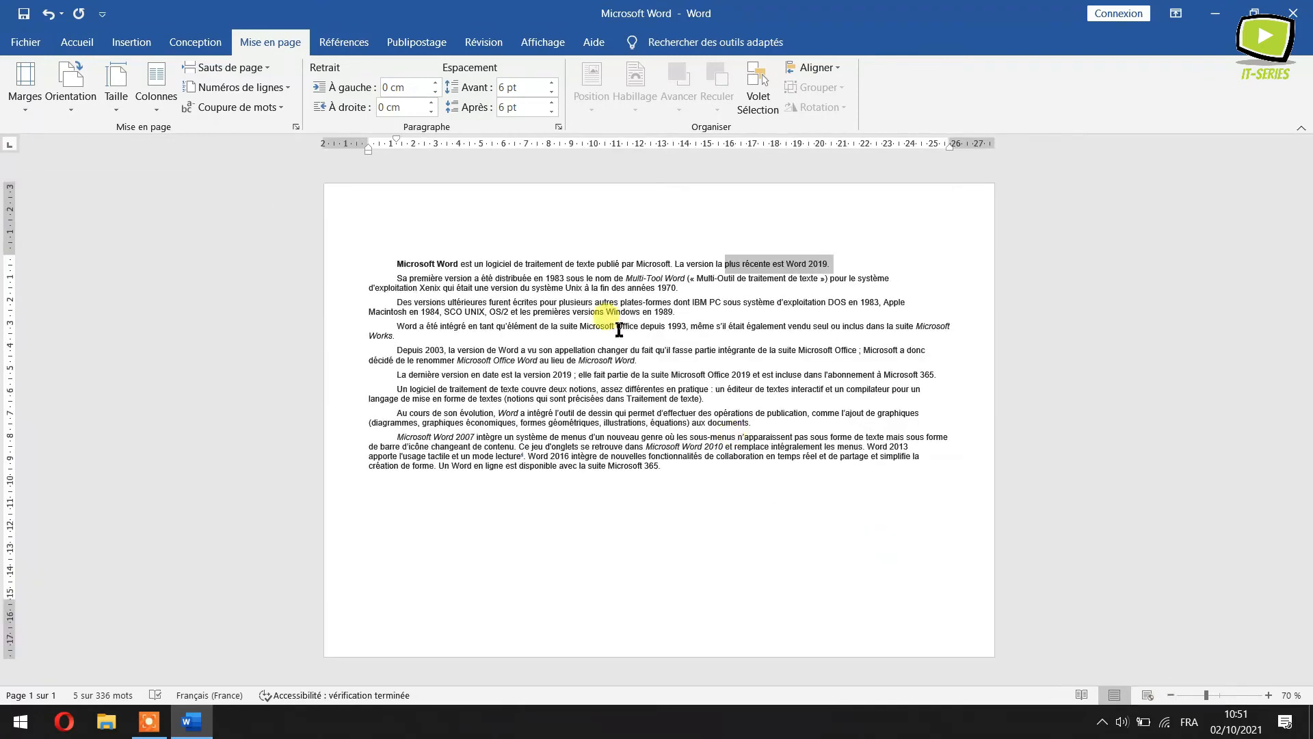
# Step: Return the page to Portrait orientation and zoom in to 95%
pyautogui.click(72, 103)
pyautogui.click(96, 139)
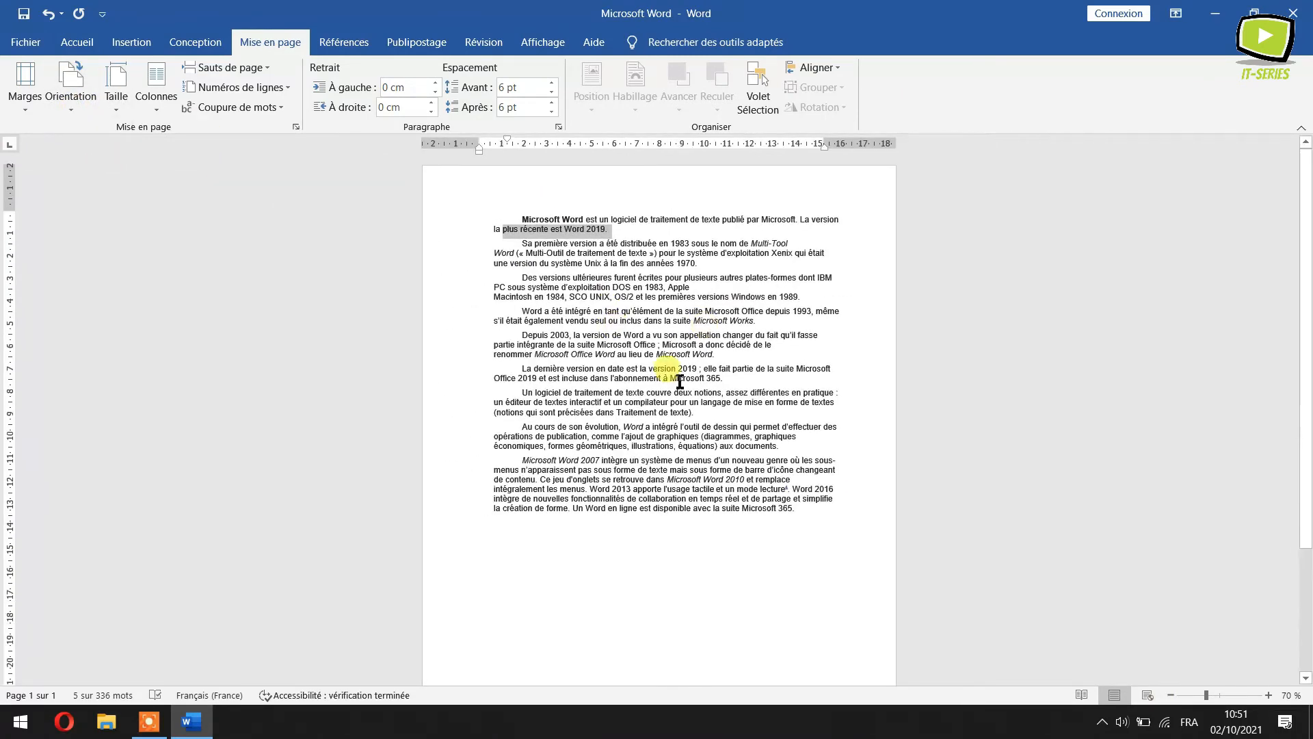
pyautogui.scroll(-2, 757, 375)
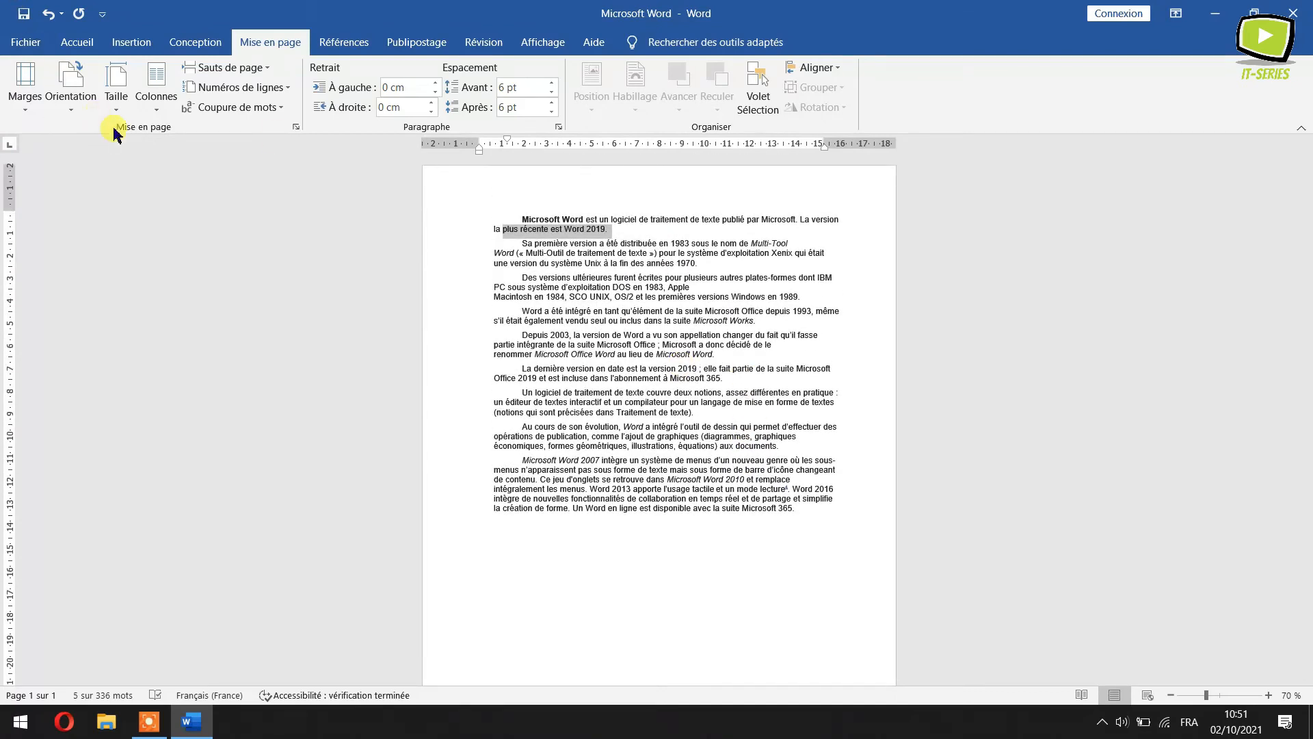
pyautogui.click(70, 103)
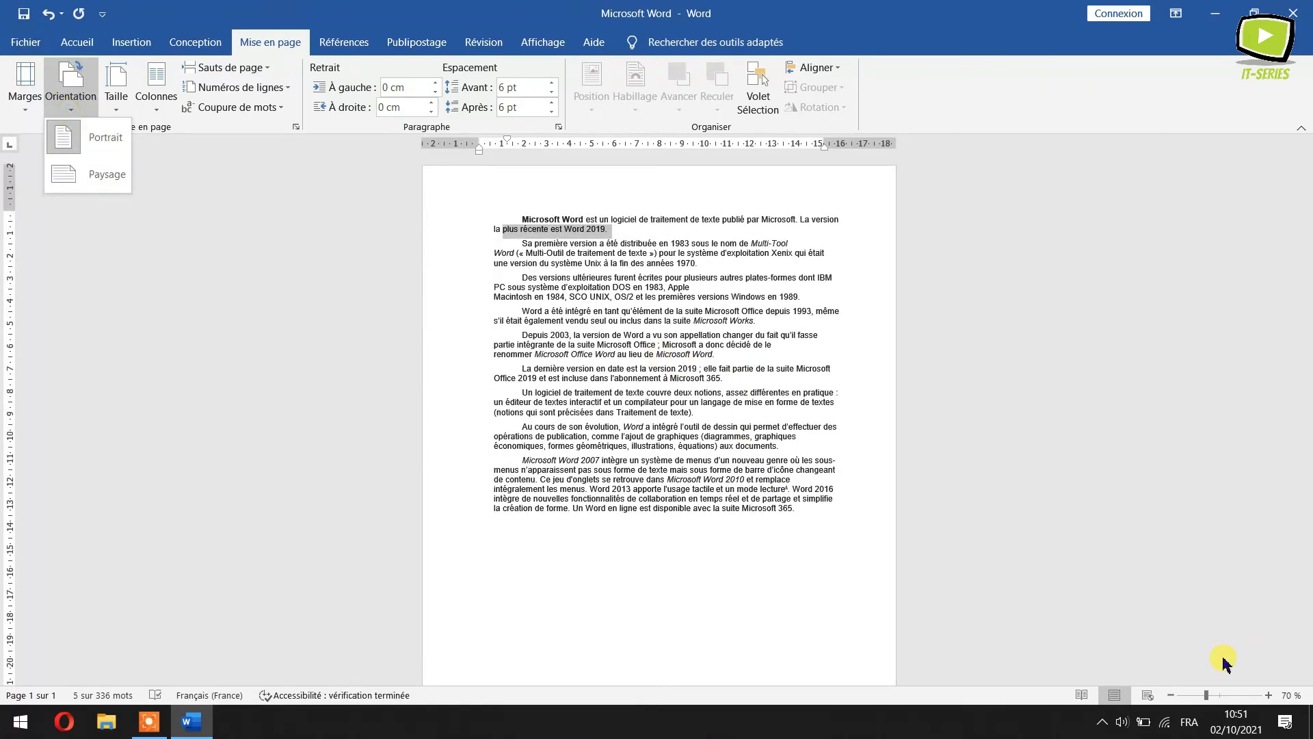
pyautogui.click(1218, 694)
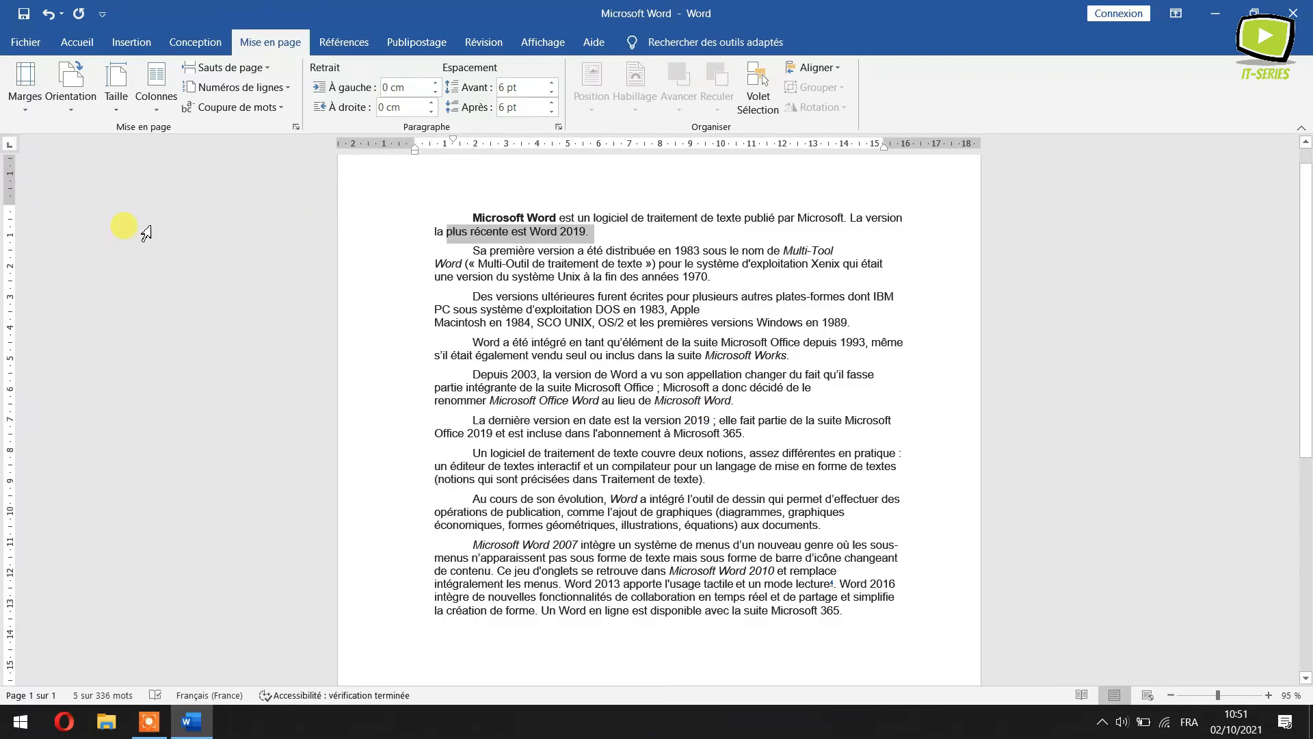
# Step: Try the A3, A5 and A6 paper sizes on the document one after another
pyautogui.click(116, 88)
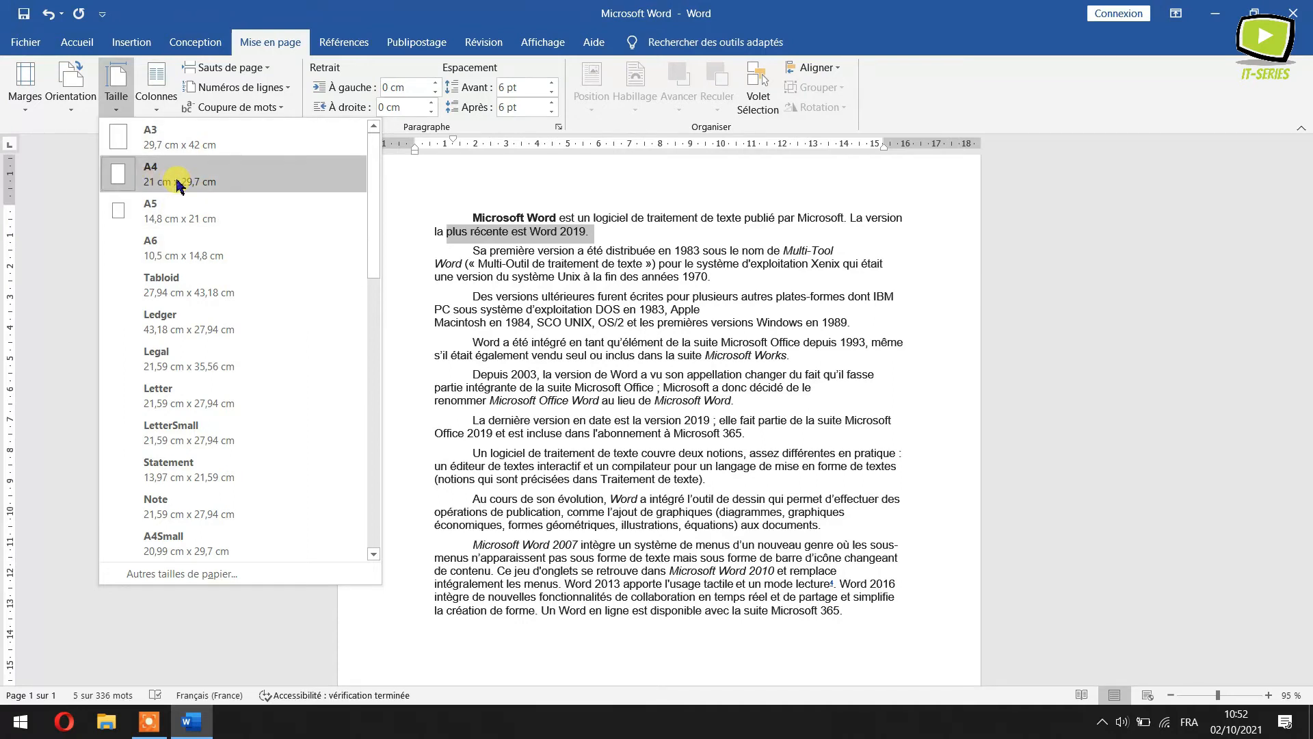
pyautogui.click(177, 147)
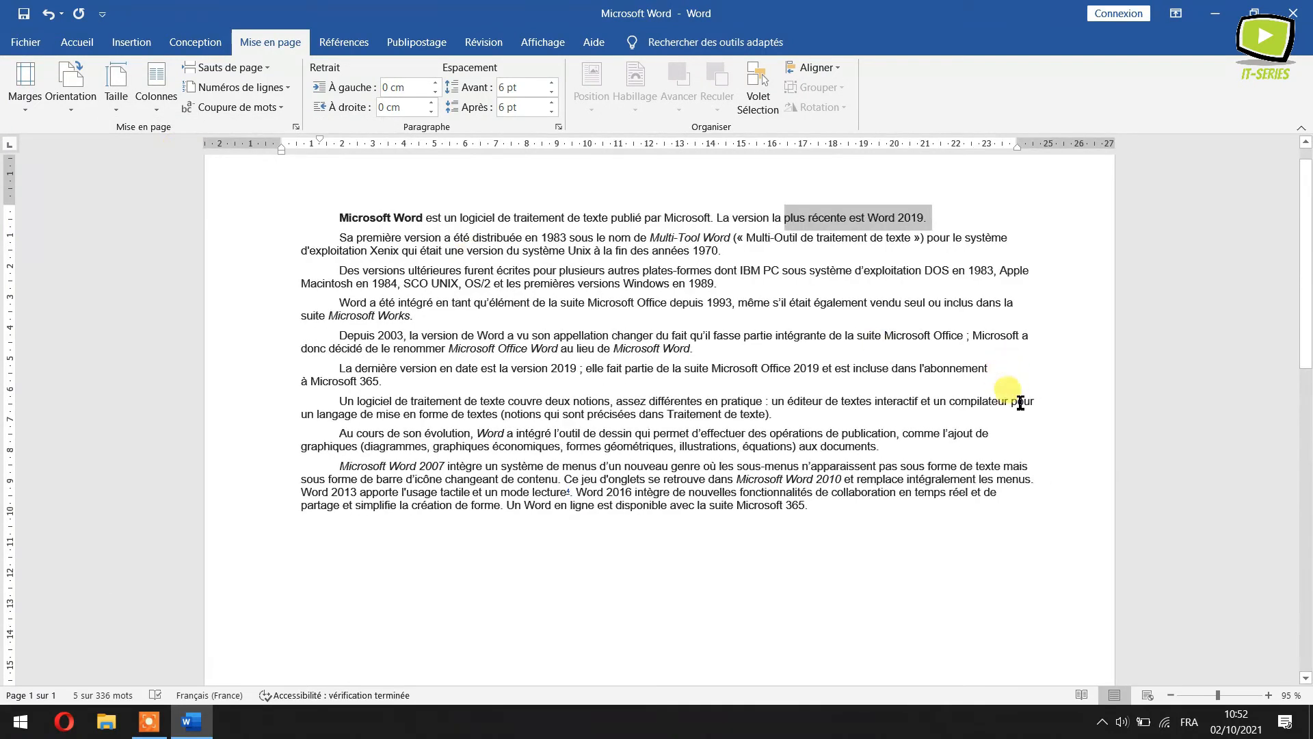
pyautogui.click(115, 88)
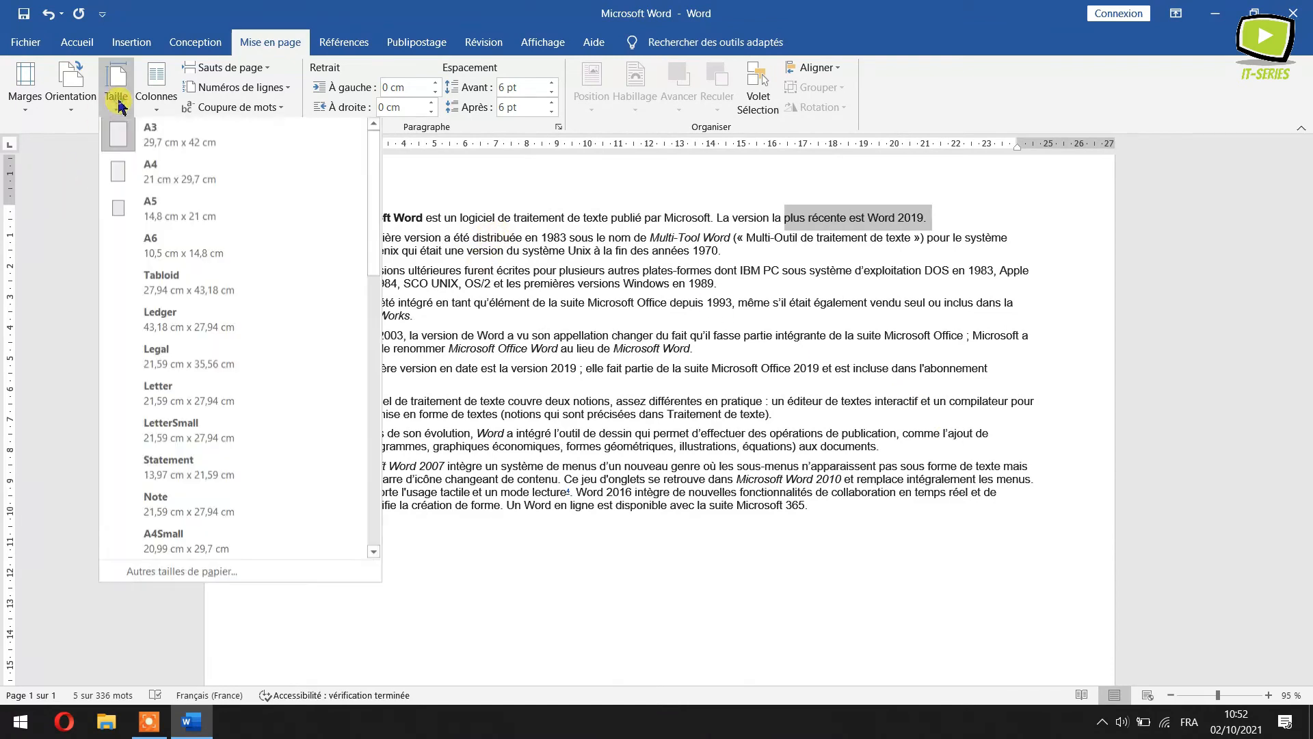
pyautogui.click(180, 218)
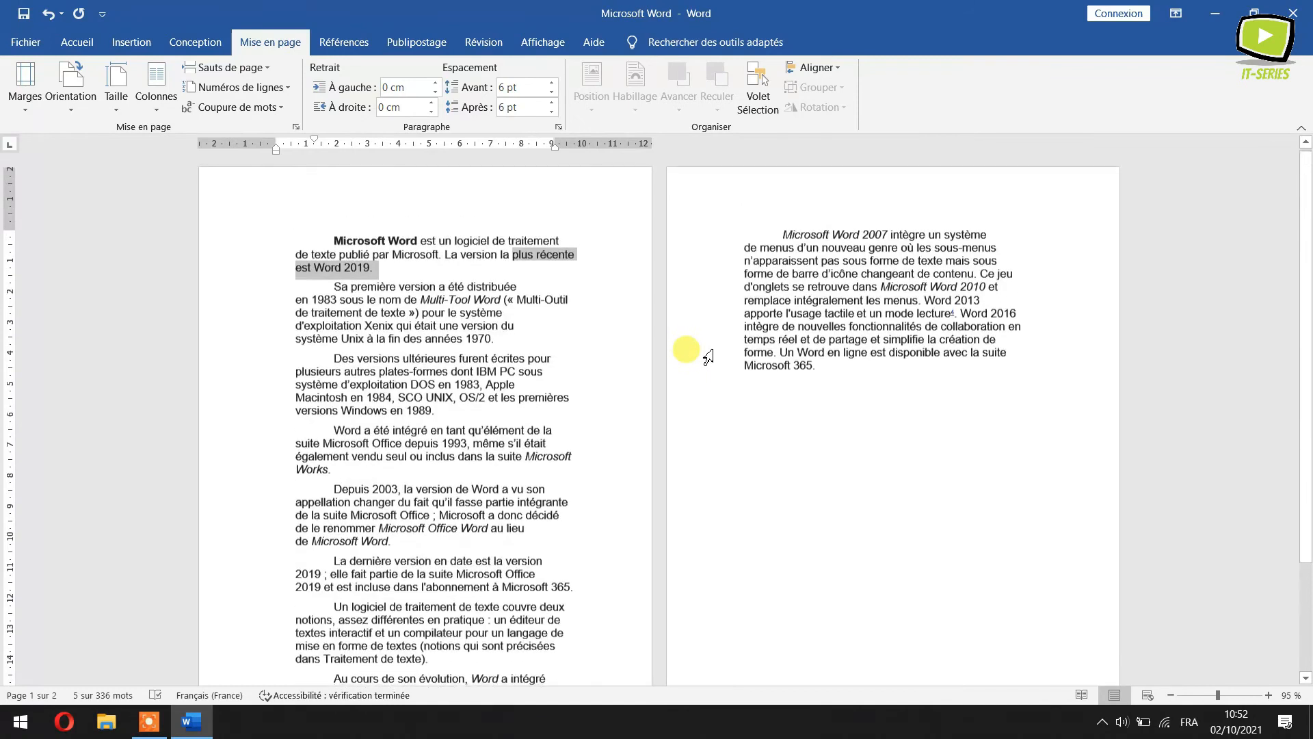
pyautogui.click(113, 96)
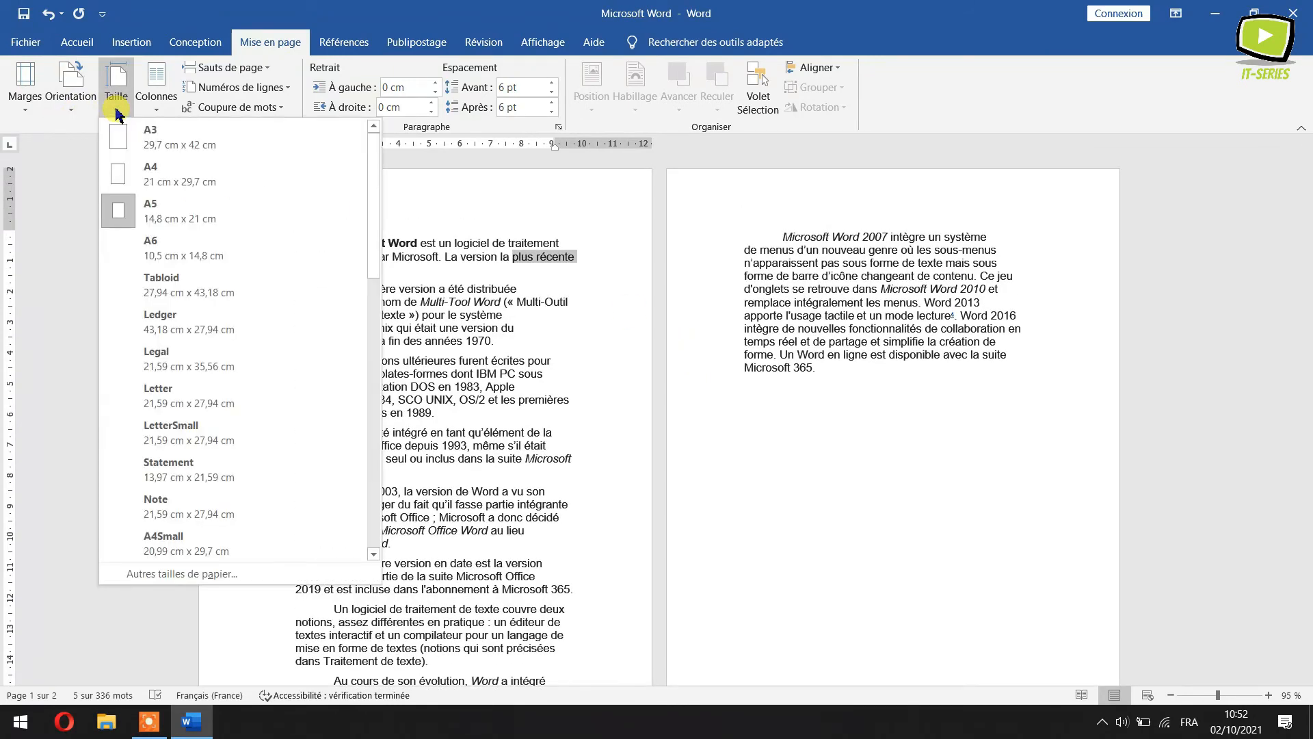
pyautogui.click(190, 247)
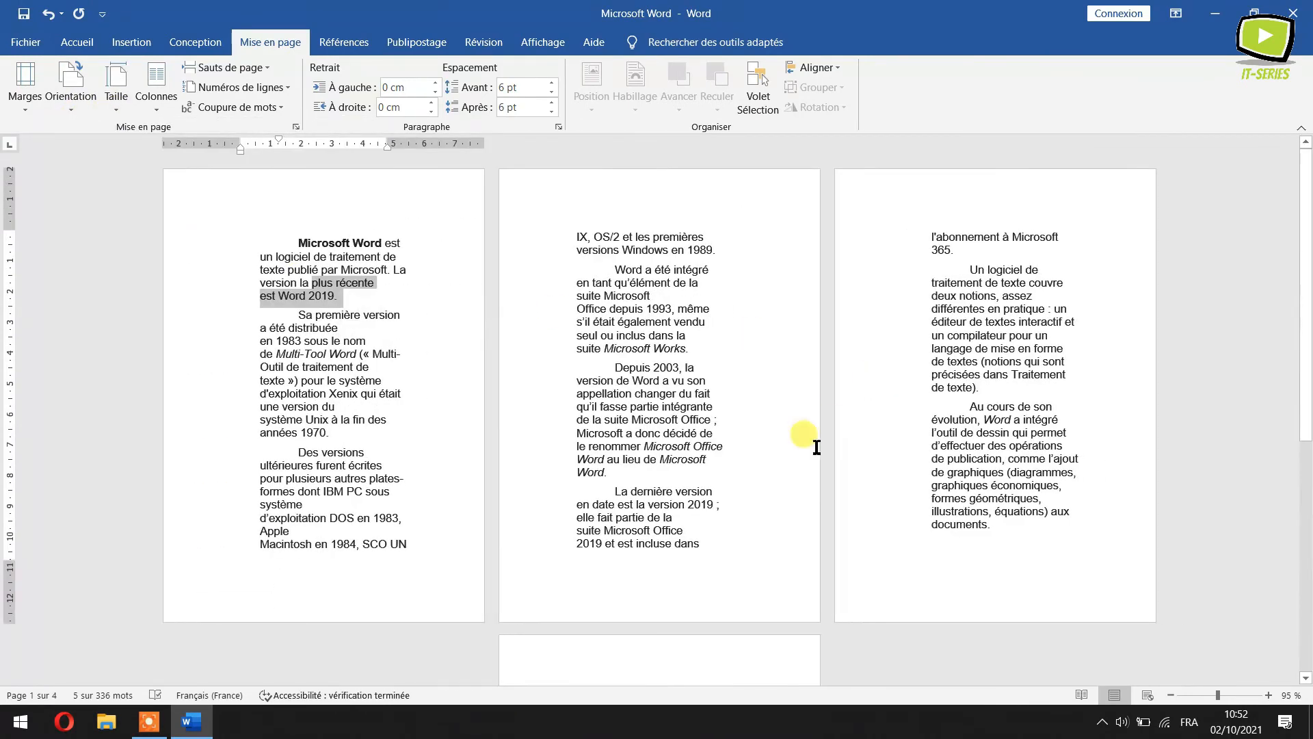
# Step: Look over the preset paper sizes, open the other paper size settings, and review the Marges and Papier options
pyautogui.click(116, 96)
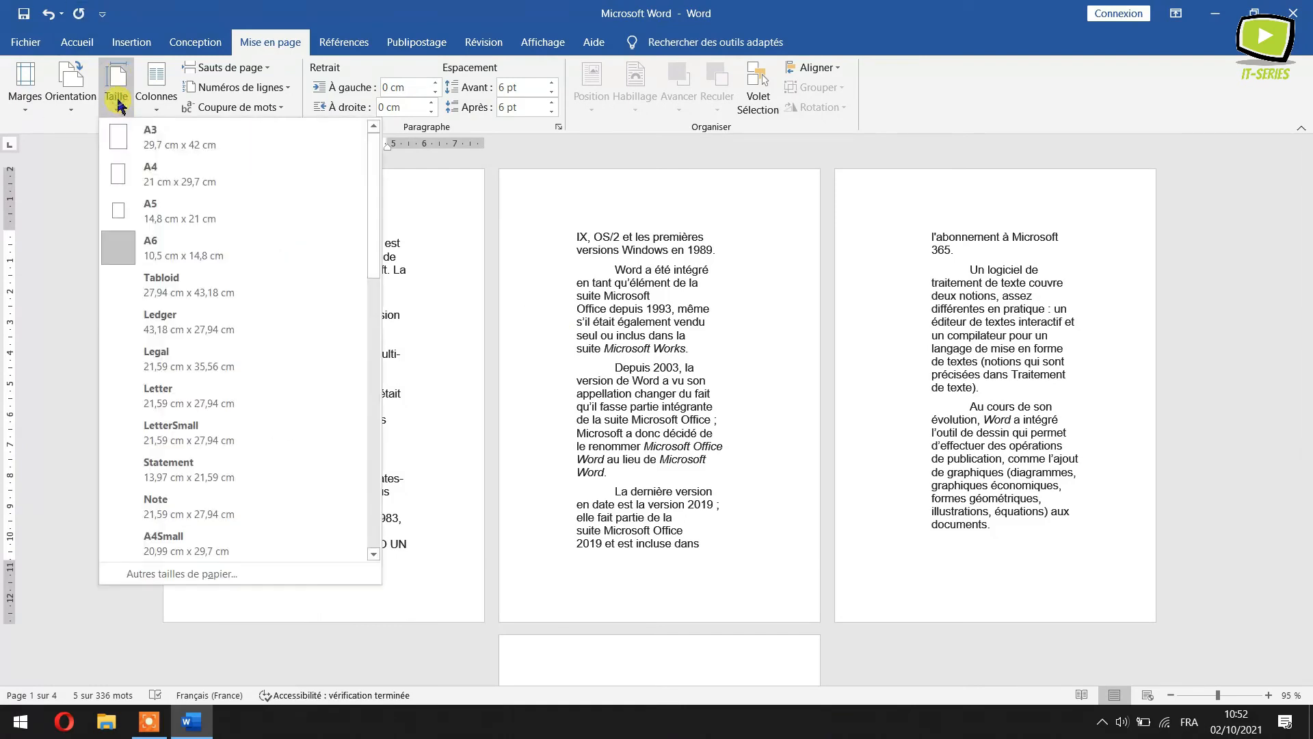
pyautogui.moveTo(375, 242); pyautogui.dragTo(366, 199)
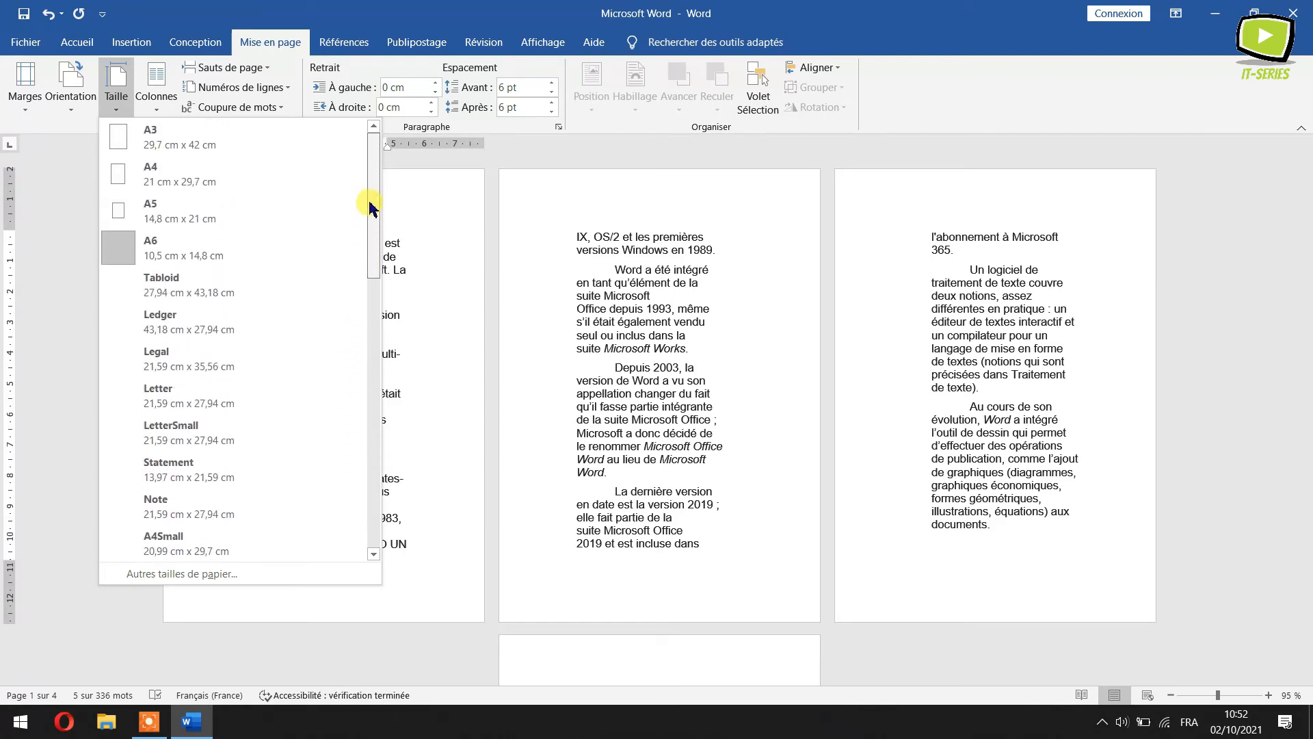
pyautogui.click(182, 574)
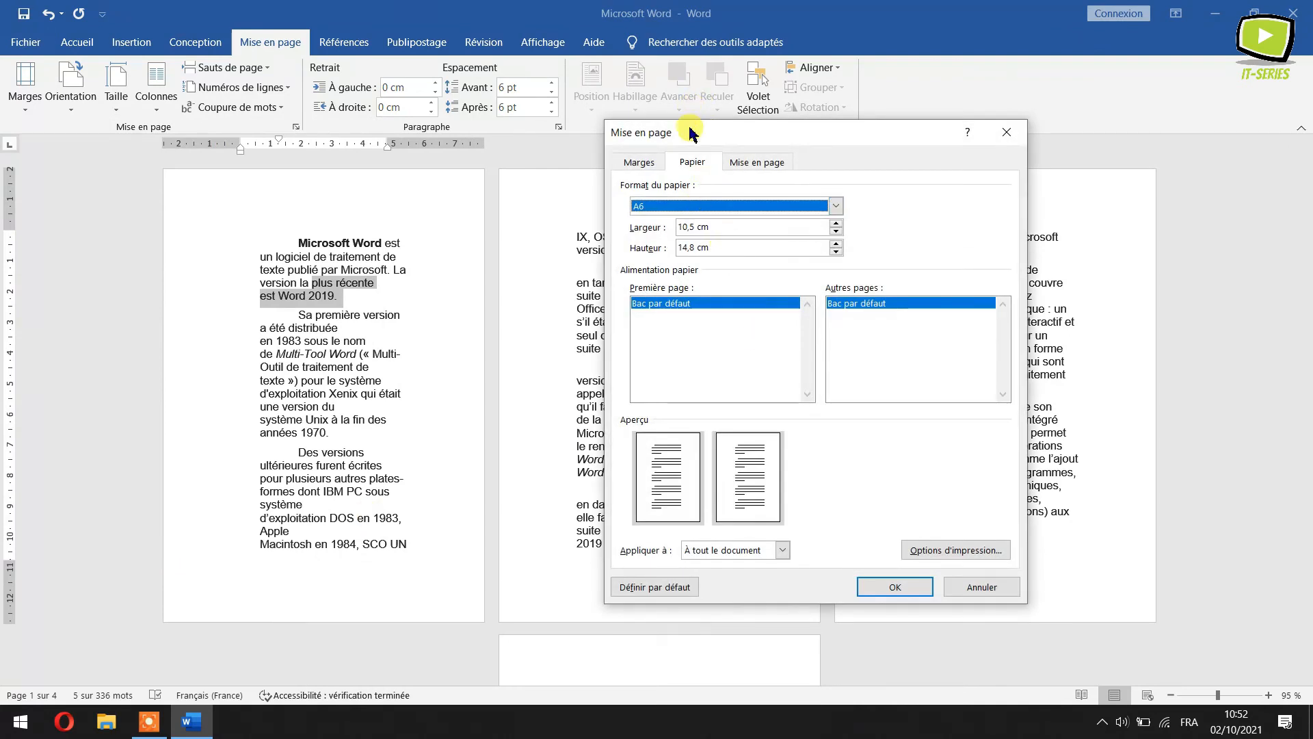
pyautogui.moveTo(693, 140); pyautogui.dragTo(592, 127)
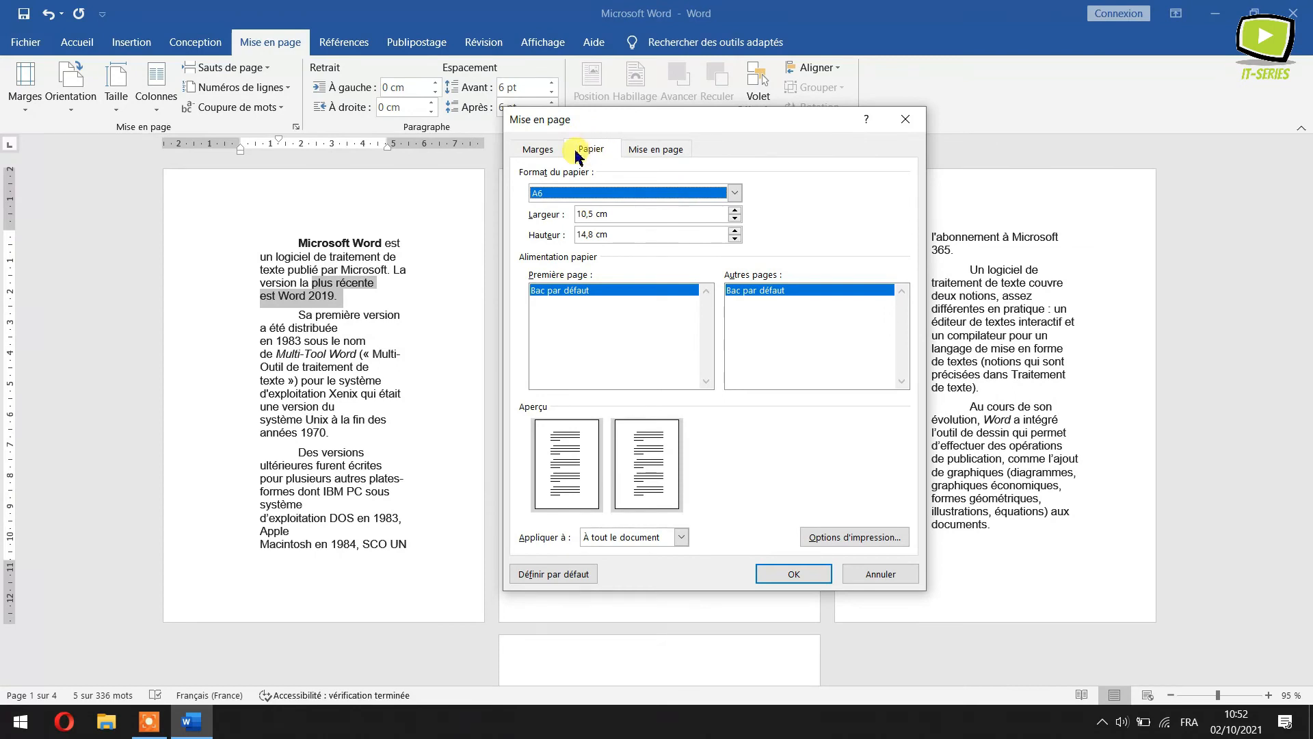
pyautogui.click(540, 149)
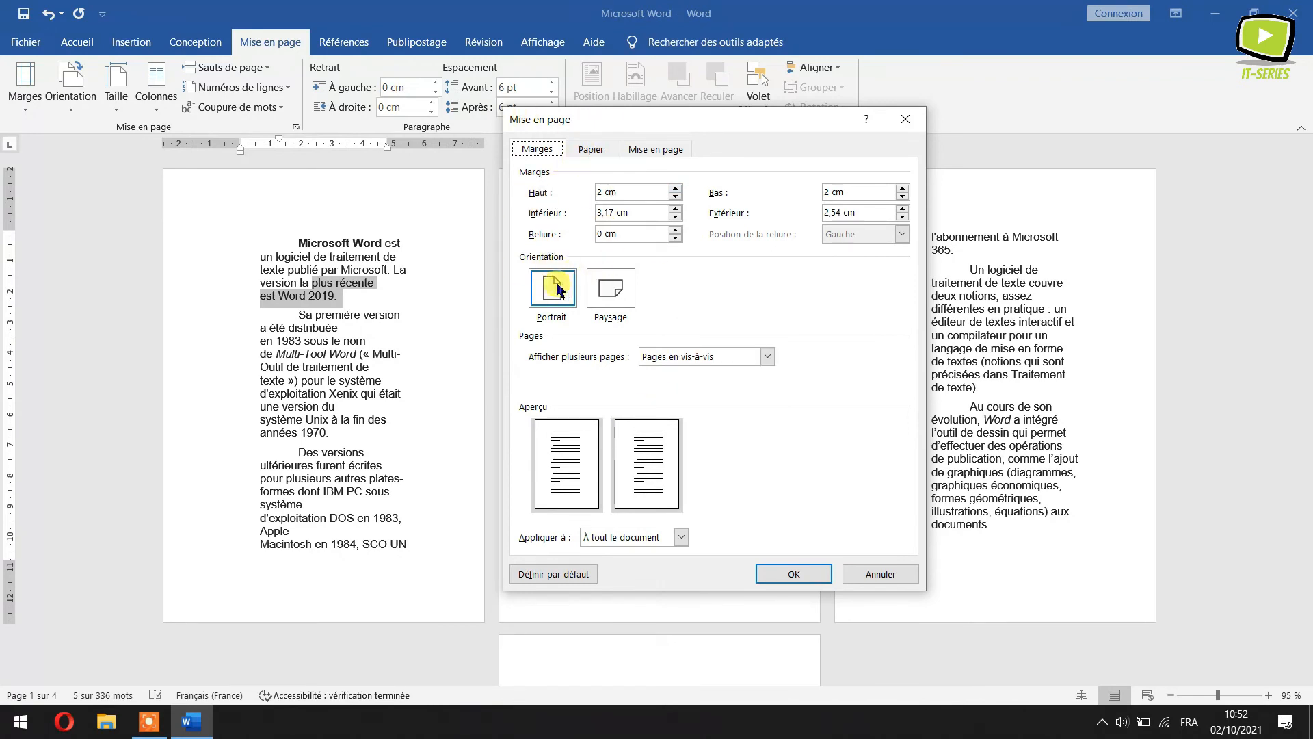
pyautogui.click(605, 151)
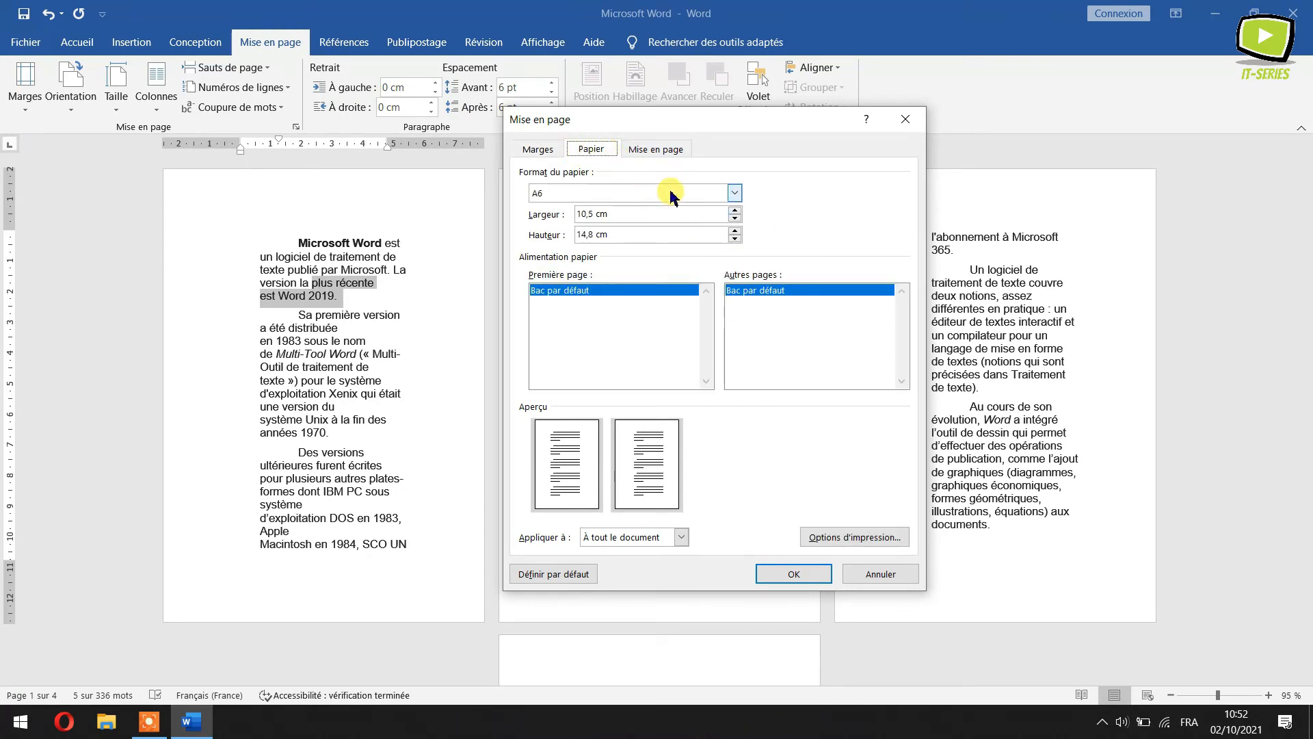
# Step: Browse the paper formats offered in the page setup dialog without choosing one
pyautogui.click(734, 195)
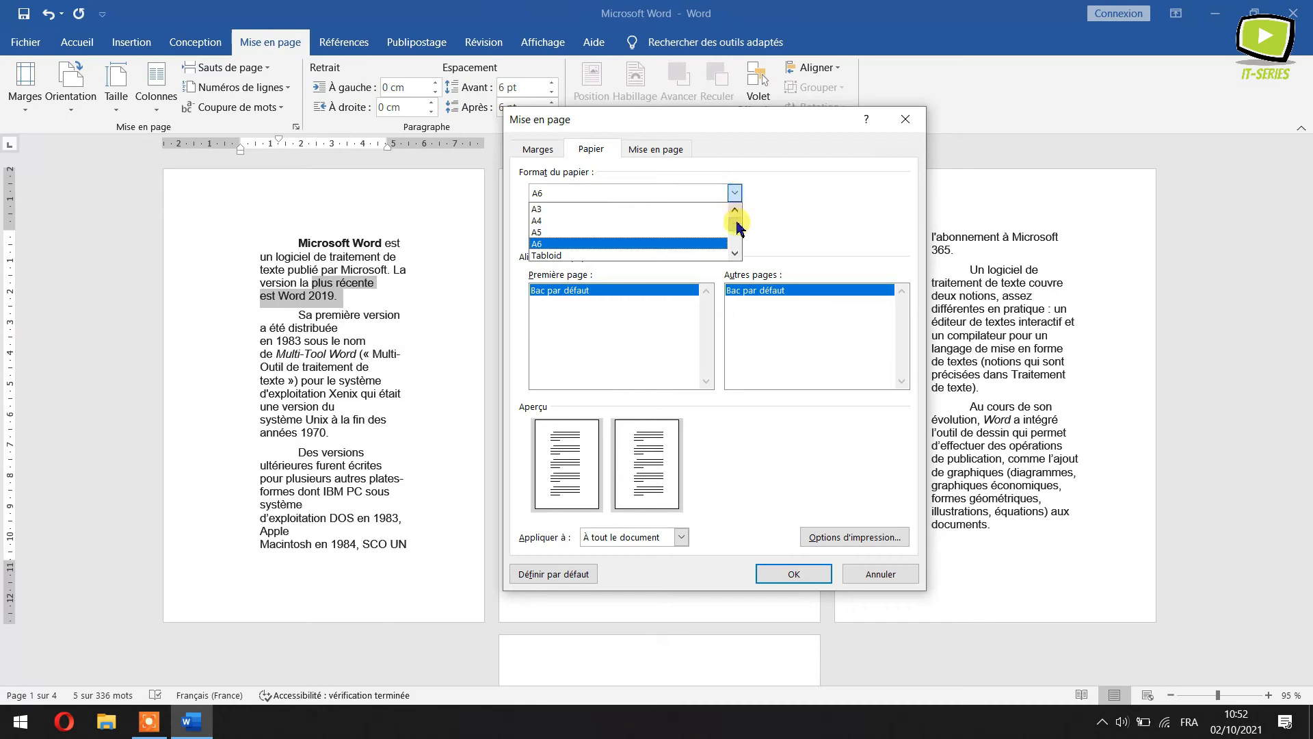
pyautogui.click(736, 254)
pyautogui.click(735, 254)
pyautogui.click(736, 253)
pyautogui.click(735, 253)
pyautogui.click(735, 254)
pyautogui.click(736, 254)
pyautogui.click(735, 254)
pyautogui.click(735, 253)
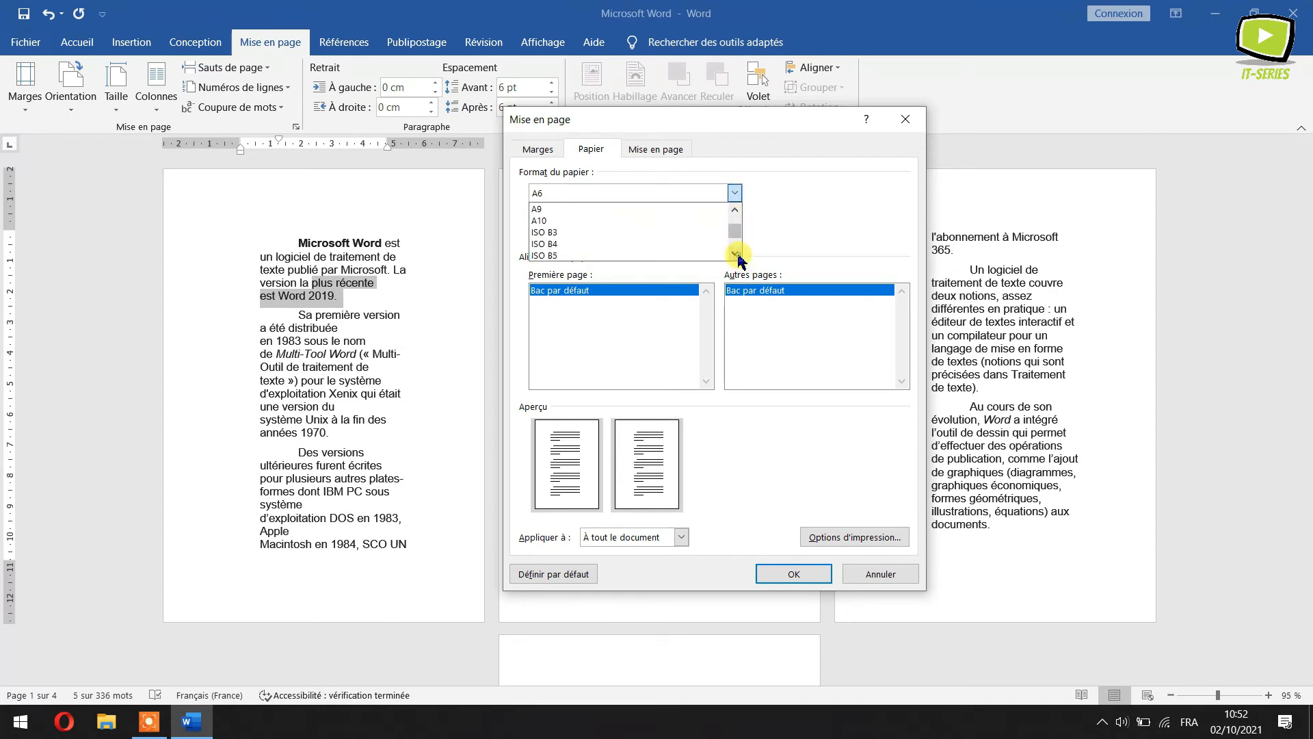
pyautogui.moveTo(737, 247); pyautogui.dragTo(738, 214)
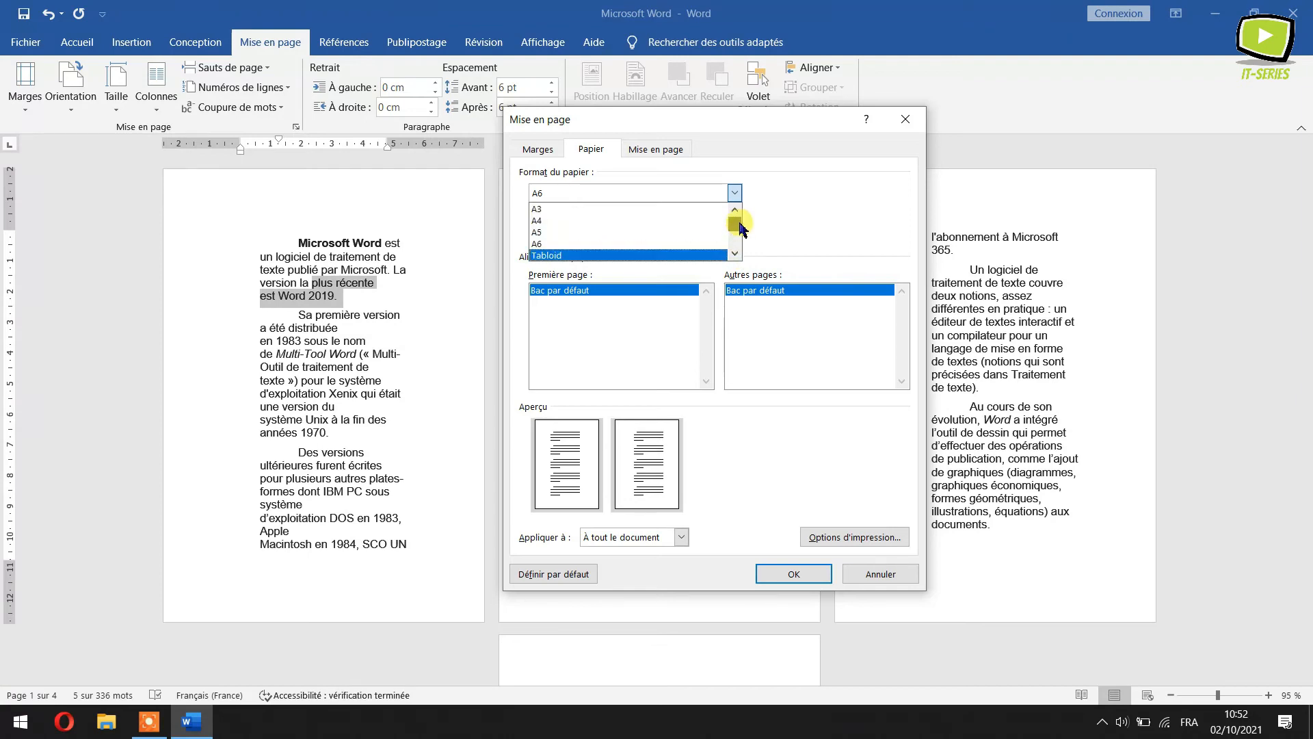
pyautogui.click(799, 219)
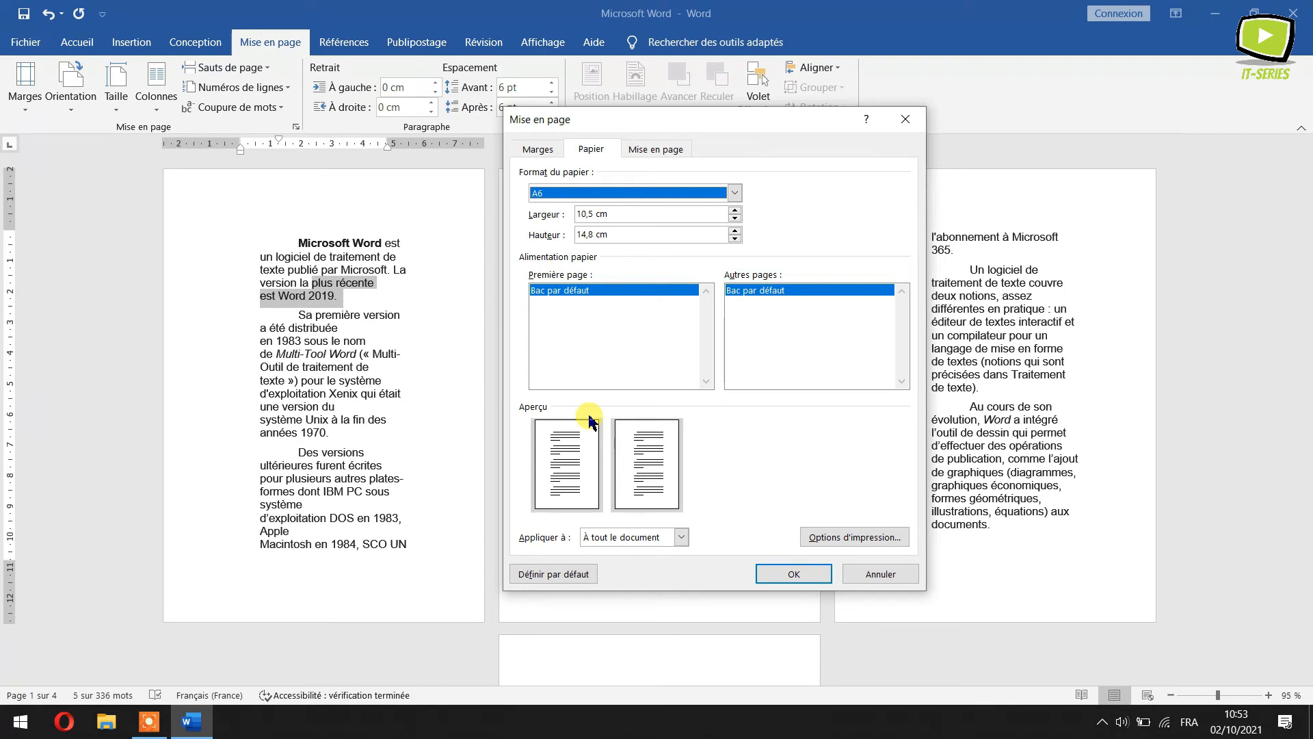
# Step: Try the A4 and A3 paper formats in the page setup dialog and compare their dimensions and previews
pyautogui.click(735, 195)
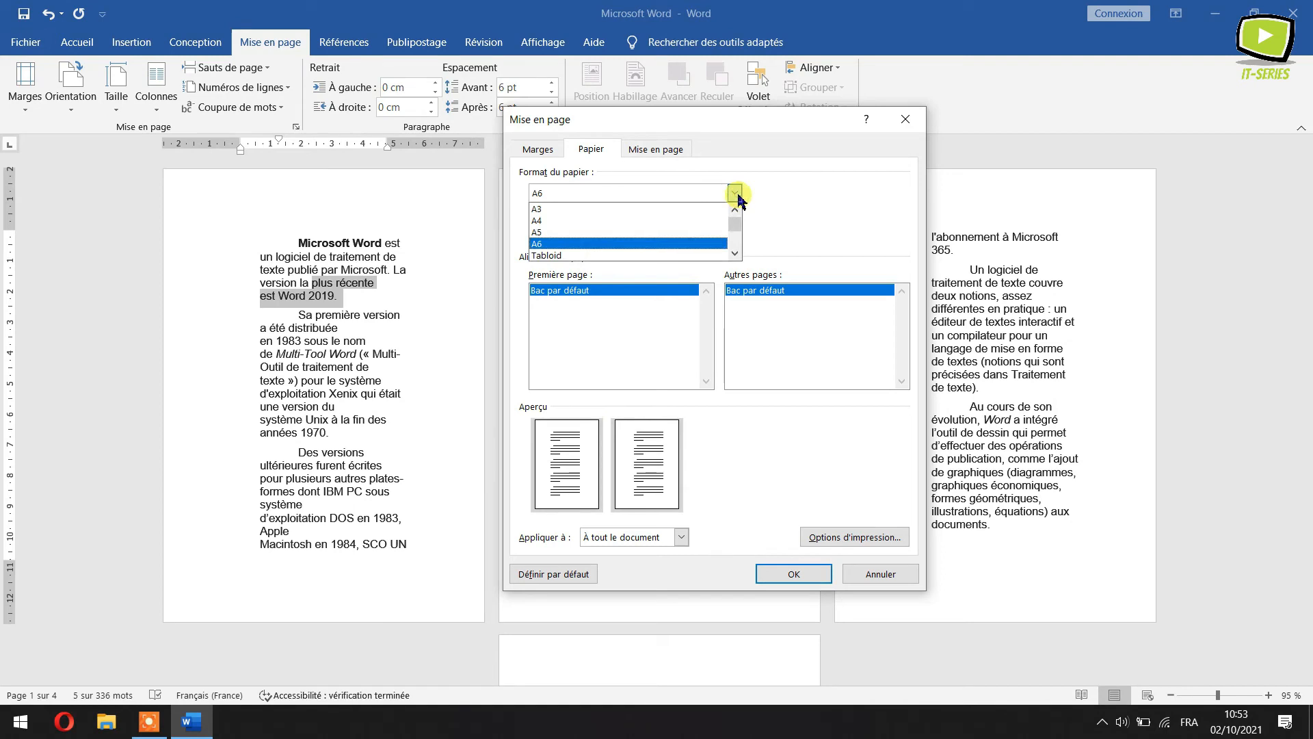
pyautogui.click(686, 221)
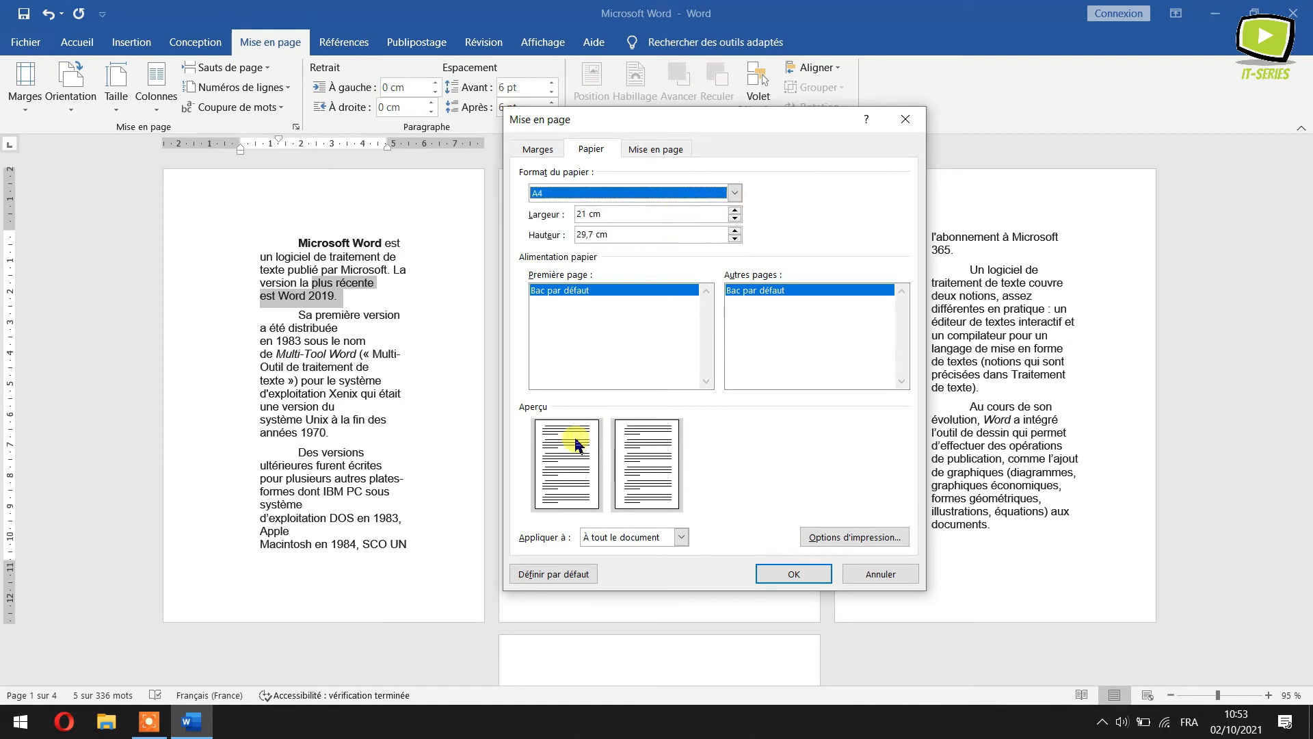
pyautogui.click(734, 195)
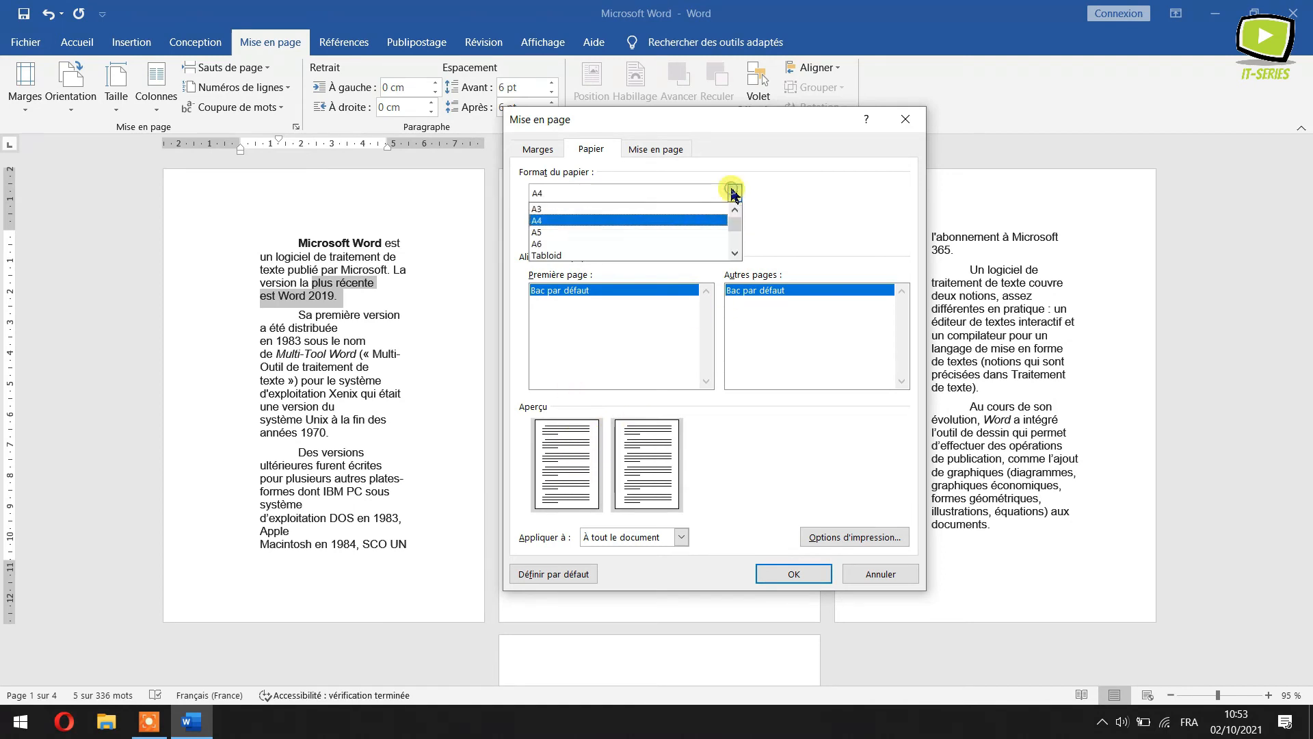
pyautogui.click(585, 209)
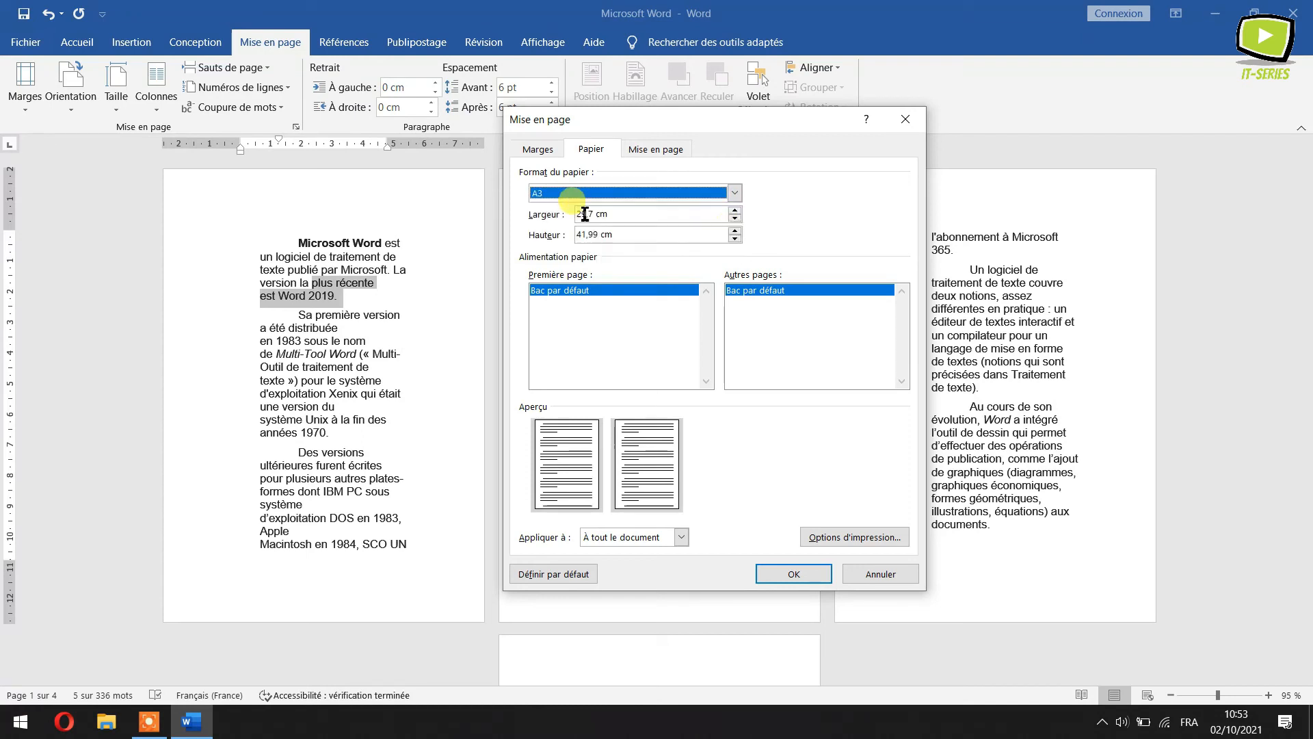
pyautogui.click(735, 194)
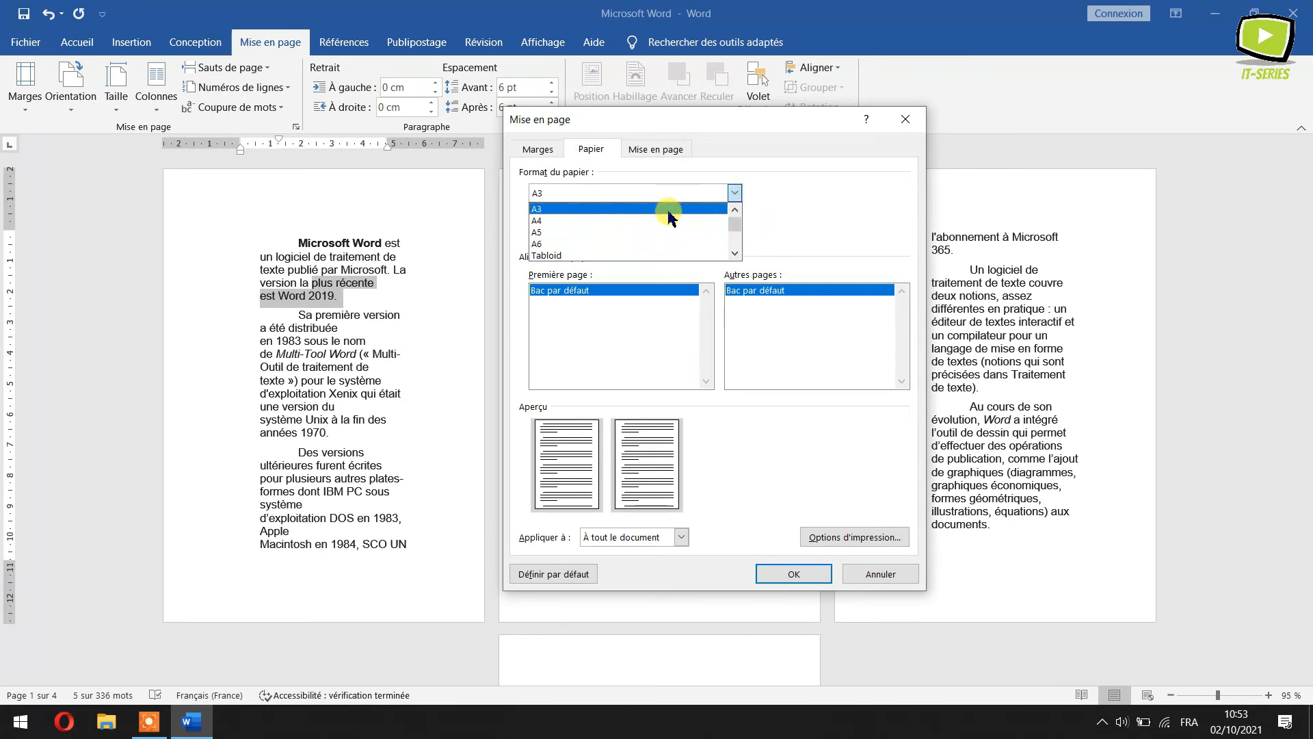
pyautogui.click(863, 194)
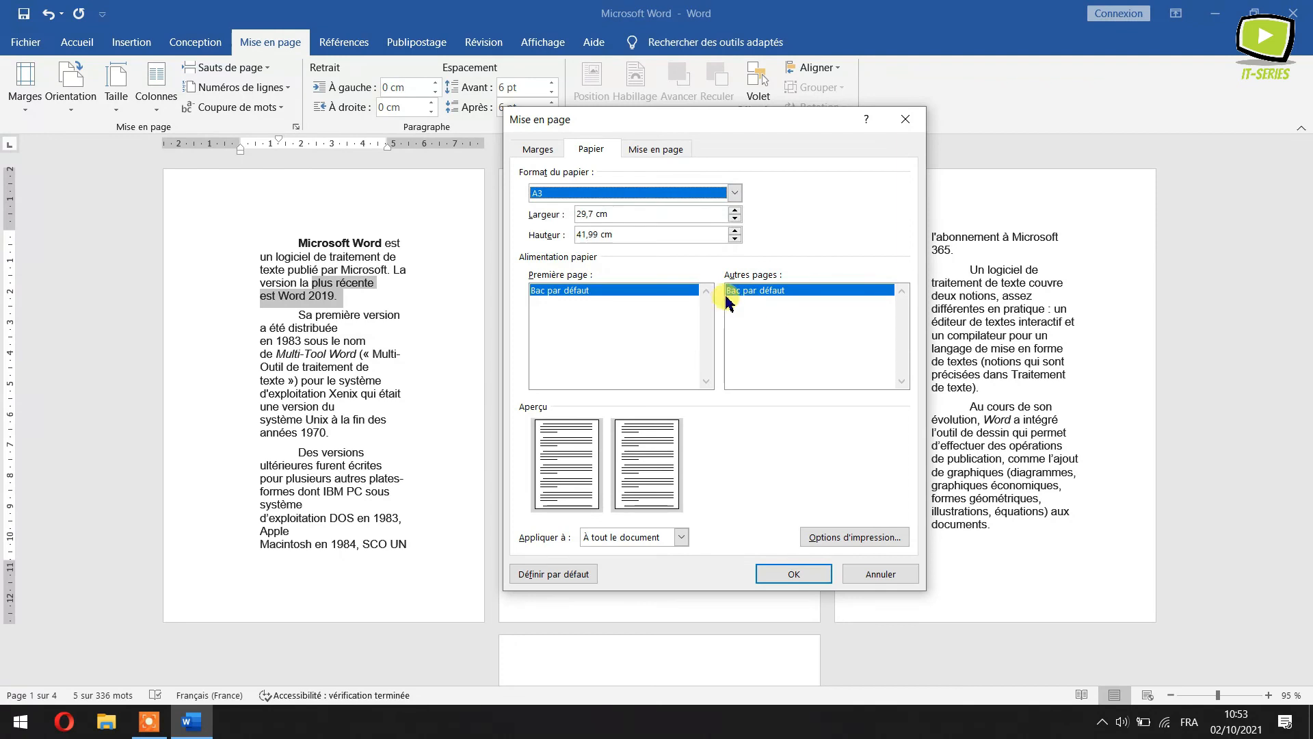
# Step: Set the paper format to A4, apply it to the whole document, and deselect the highlighted text
pyautogui.click(880, 577)
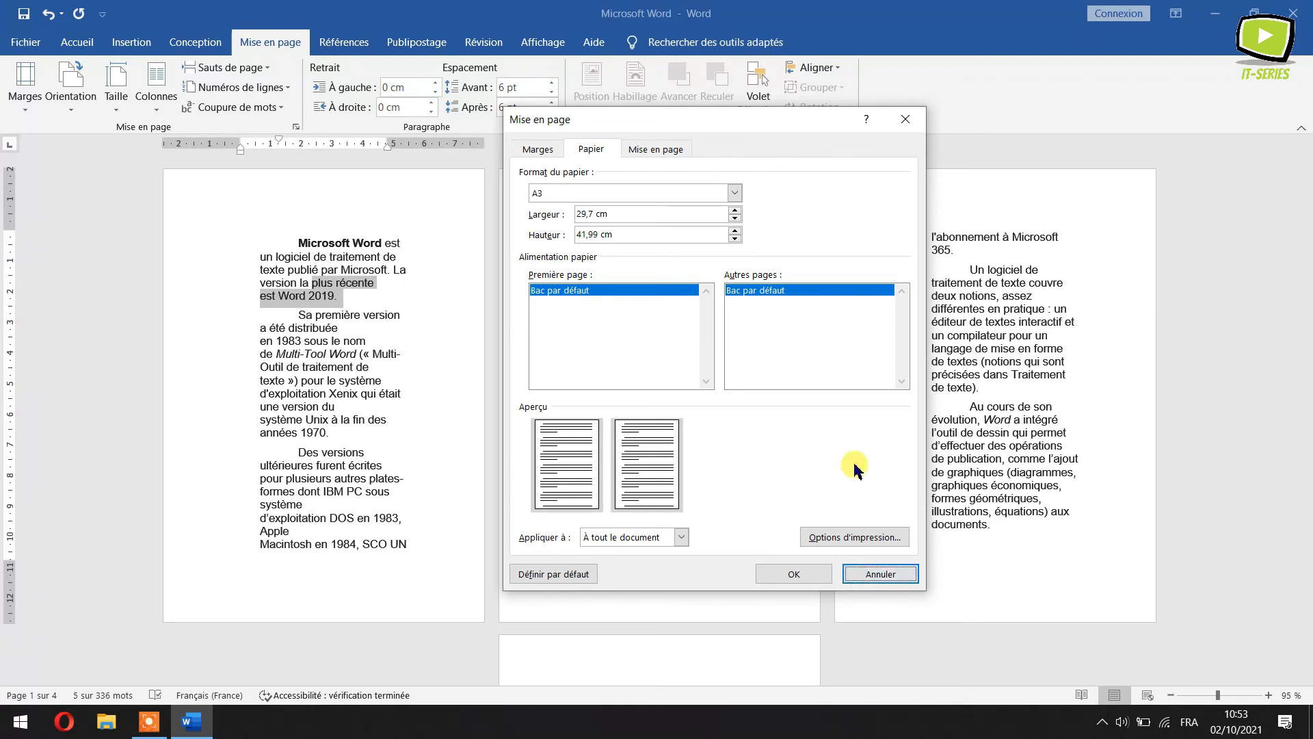
pyautogui.click(727, 192)
pyautogui.click(568, 220)
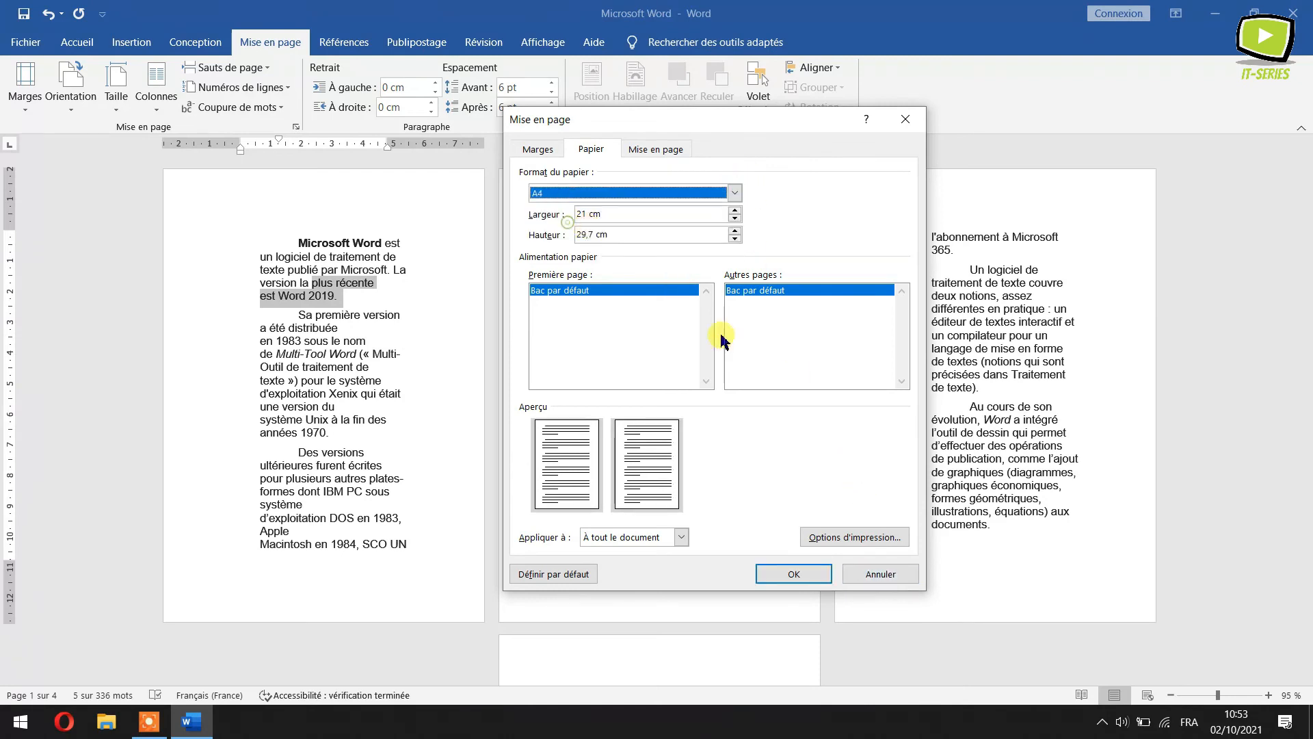
pyautogui.click(780, 573)
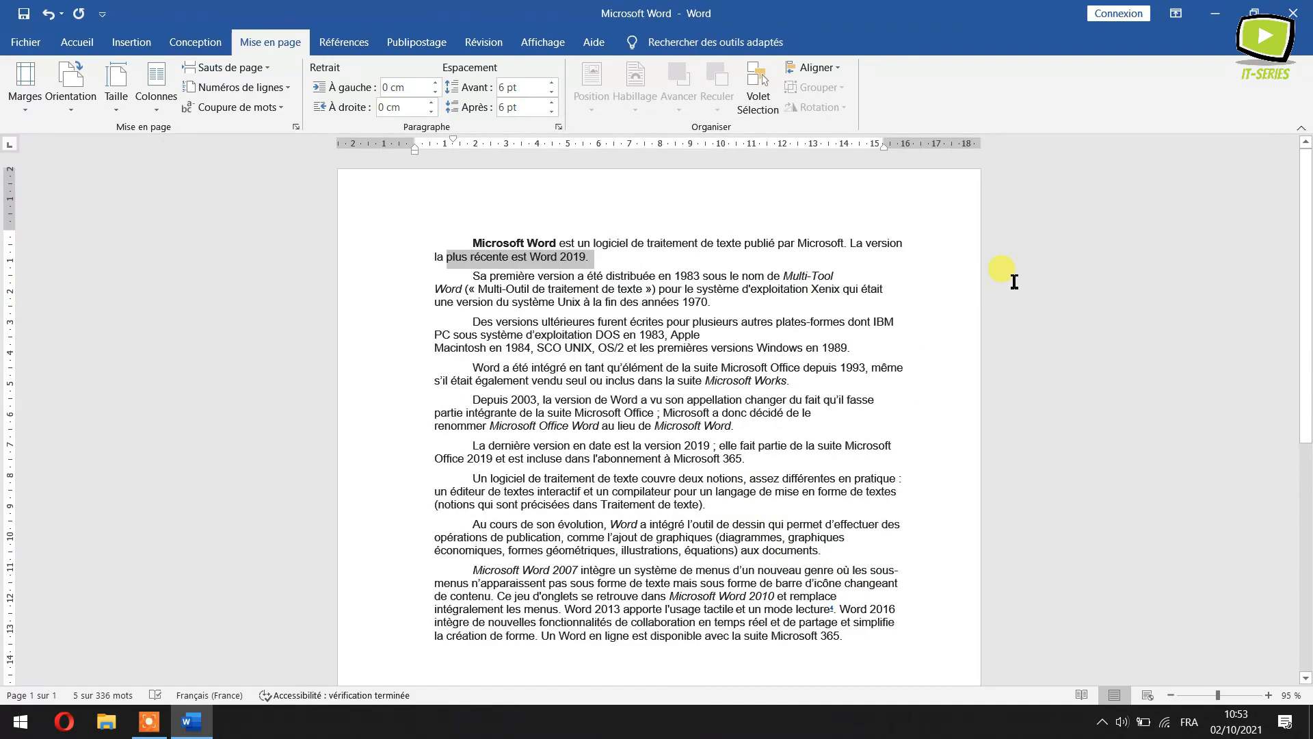
pyautogui.click(1040, 378)
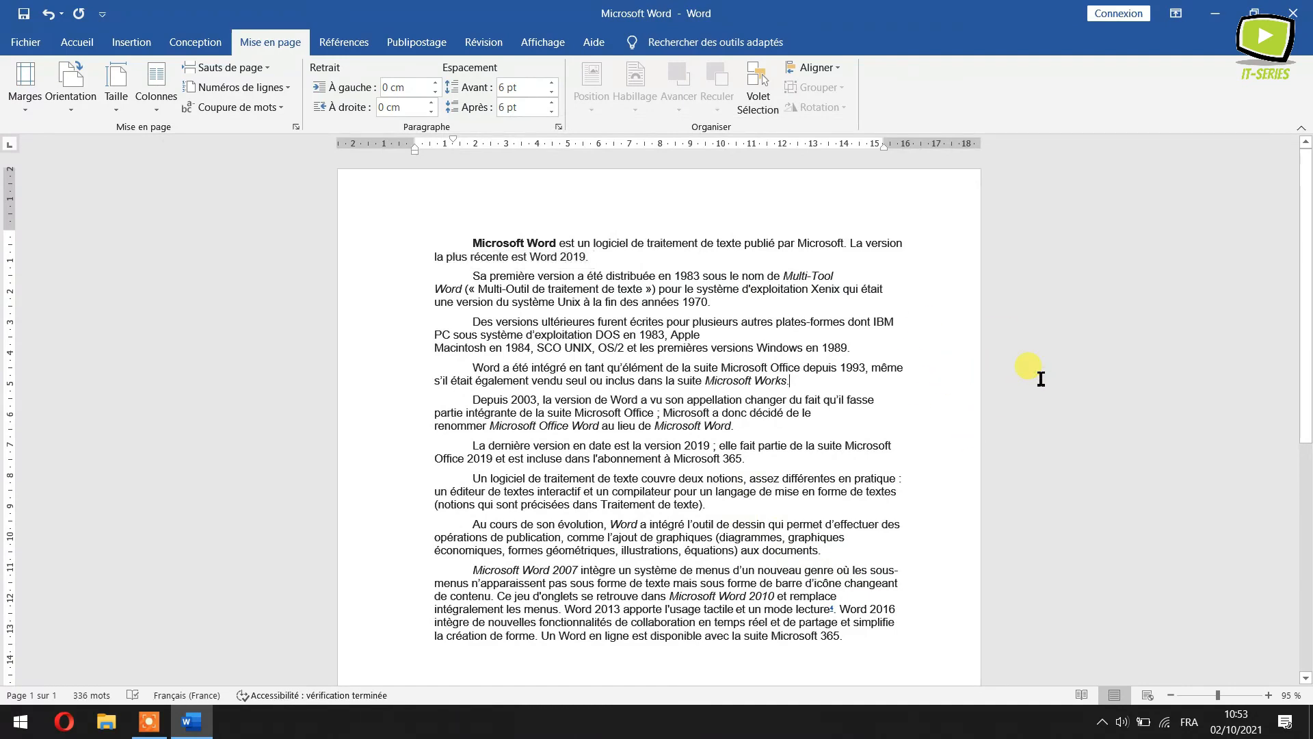